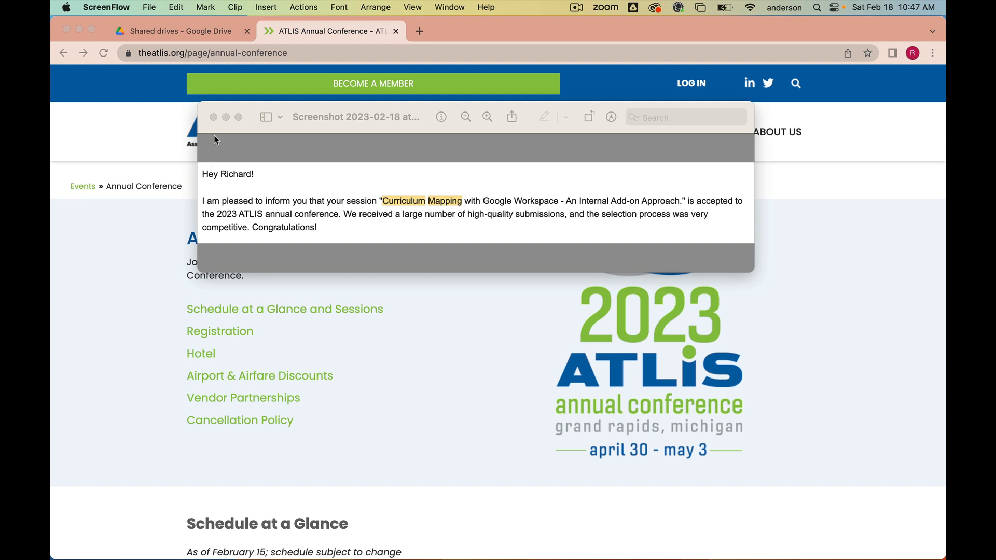
- Close the screenshot preview and the ATLIS conference tab, and open the Curriculum shared drive
left_click(213, 117)
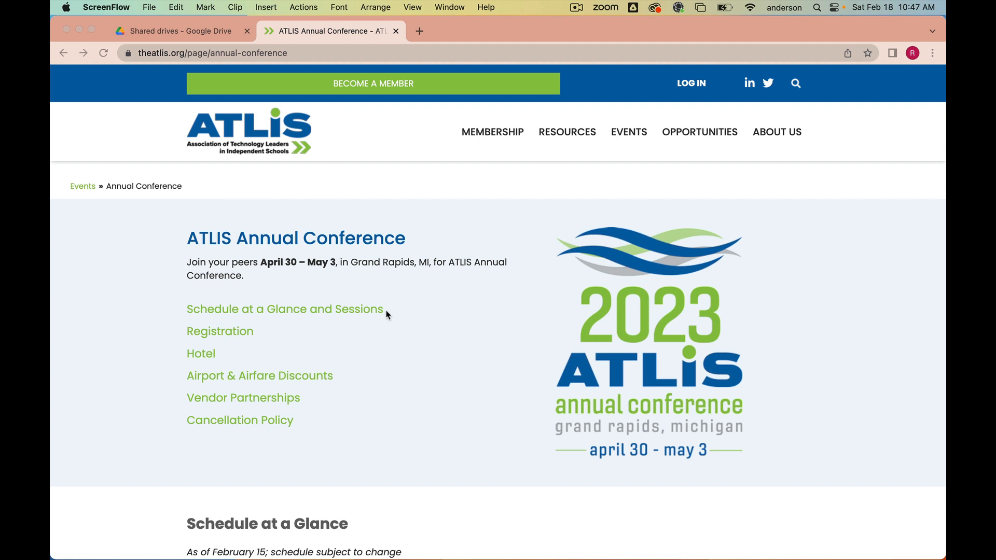
left_click(396, 31)
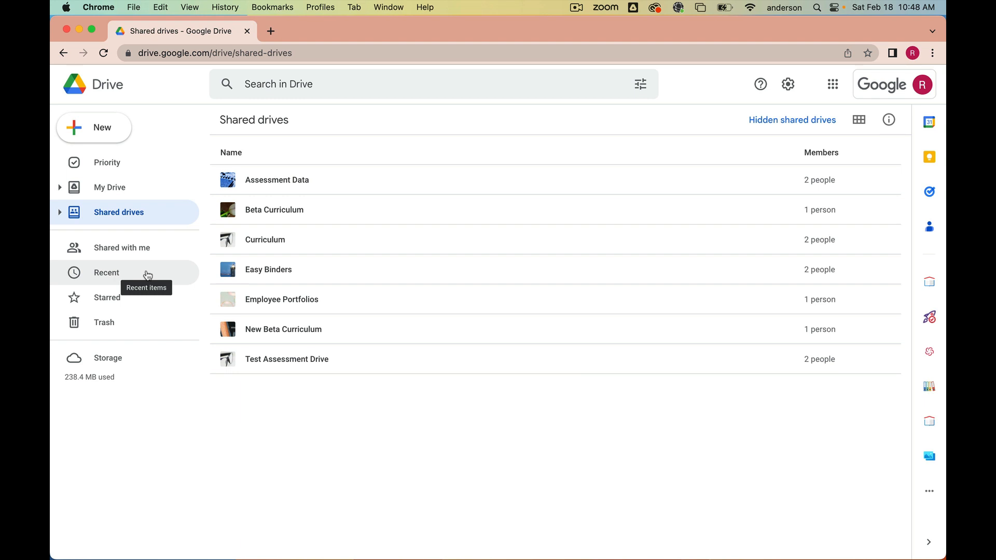
double_click(276, 245)
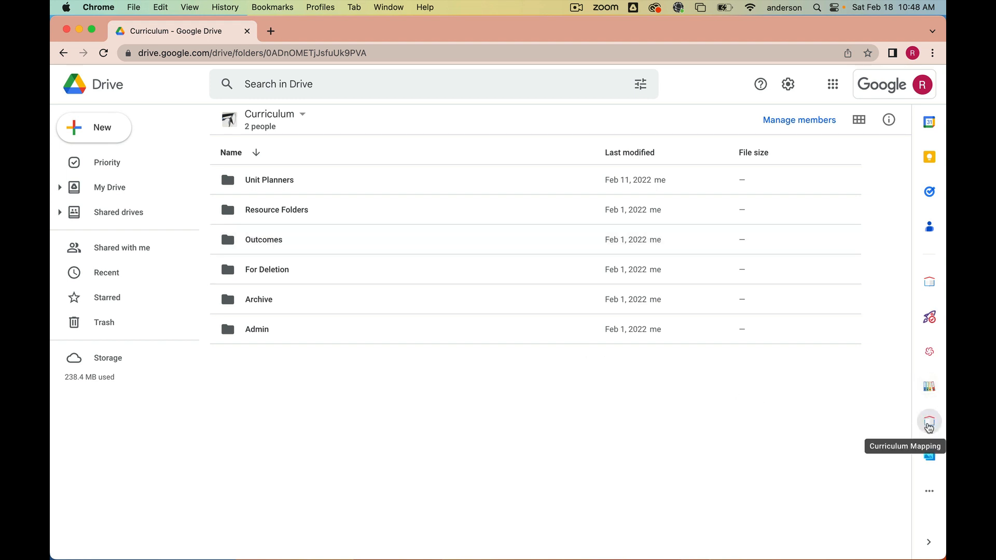
- Open the Curriculum Mapping add-on and expand its Set-up, Upload Standards, Support Documentation, My Subscription and About sections
left_click(929, 426)
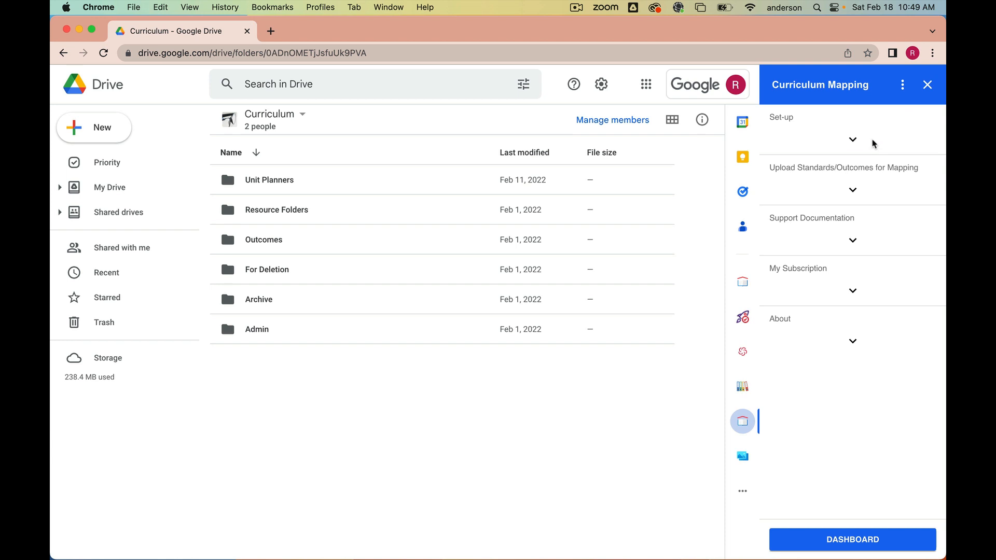
left_click(853, 139)
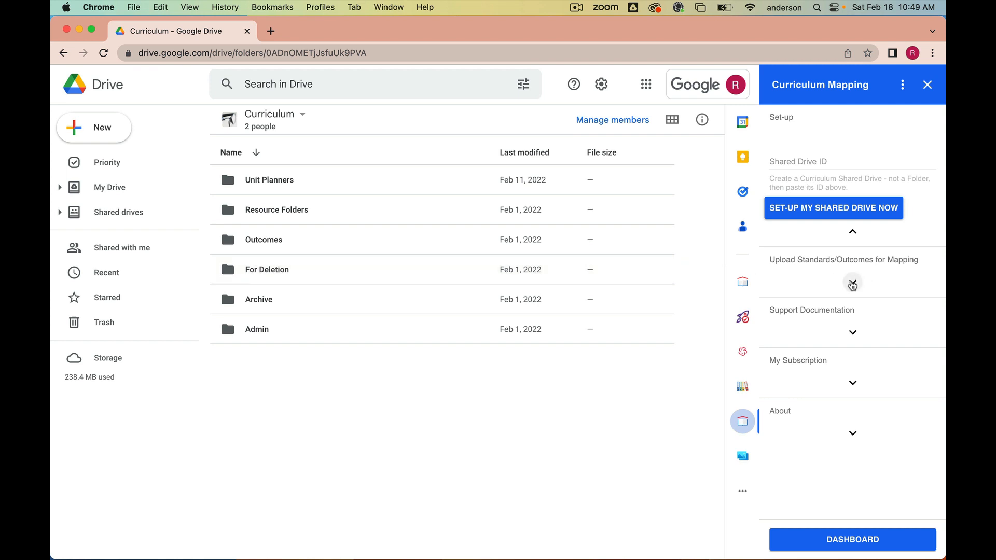
left_click(852, 284)
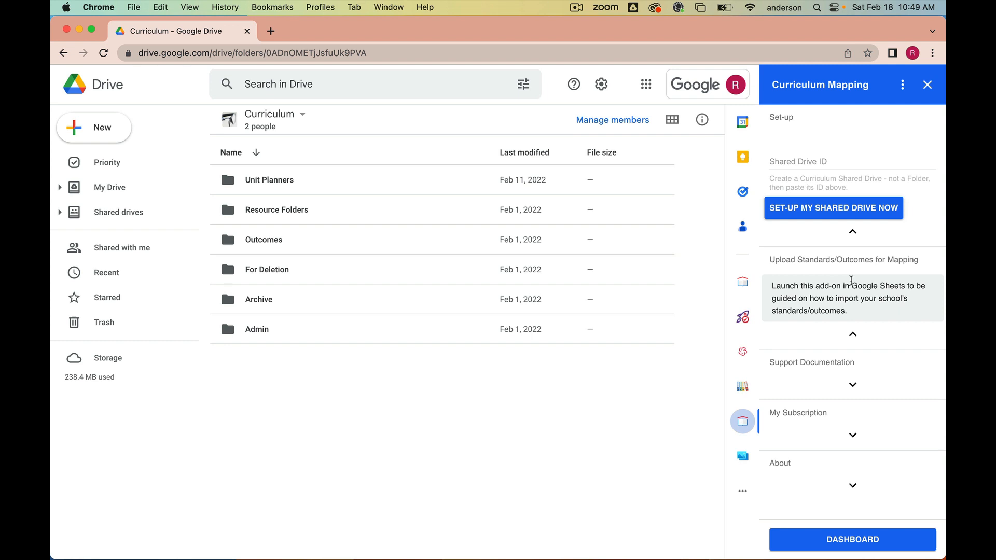
left_click(853, 334)
left_click(854, 335)
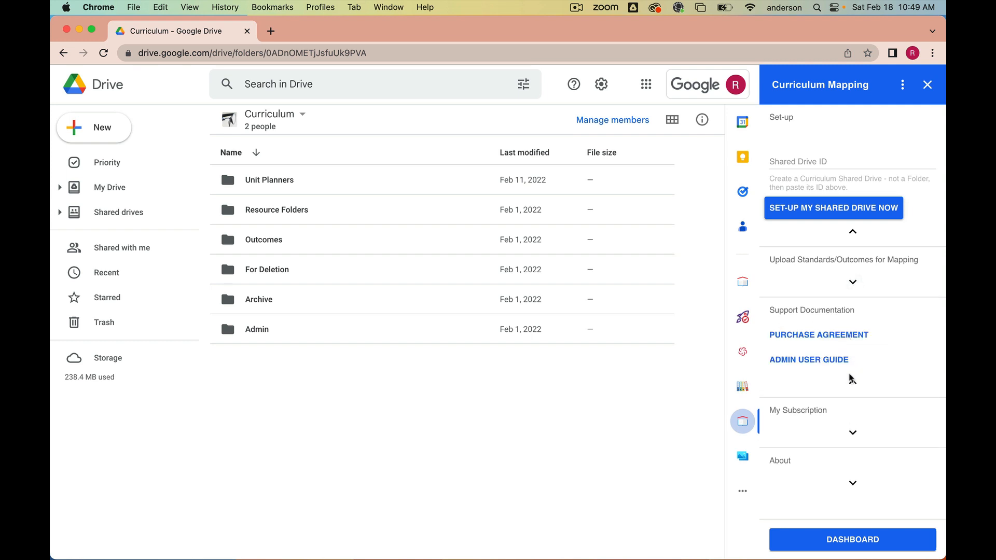
left_click(853, 382)
left_click(853, 386)
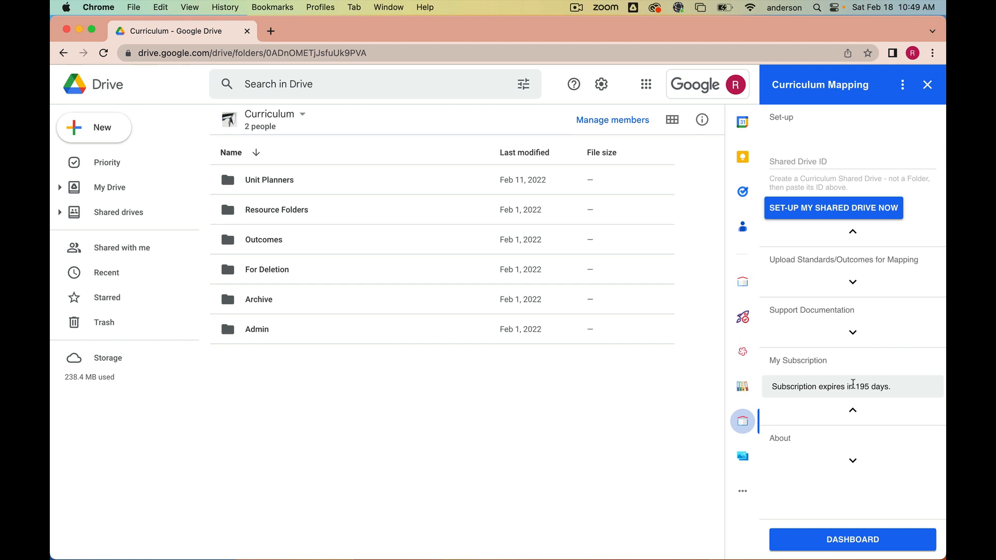
left_click(851, 460)
scroll(845, 449, "down", 6)
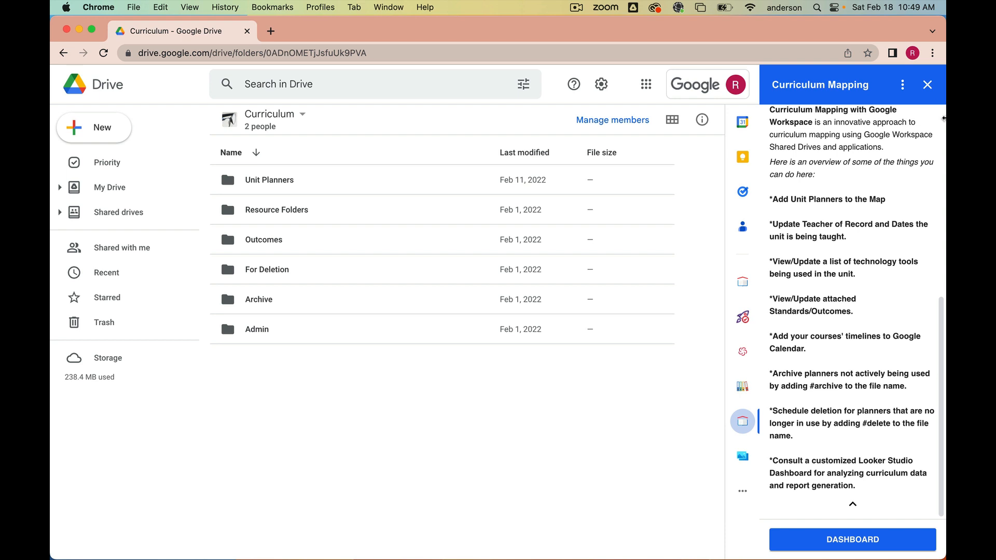
- Close the add-on panel and open the Curriculum Data spreadsheet inside the Admin folder
left_click(928, 84)
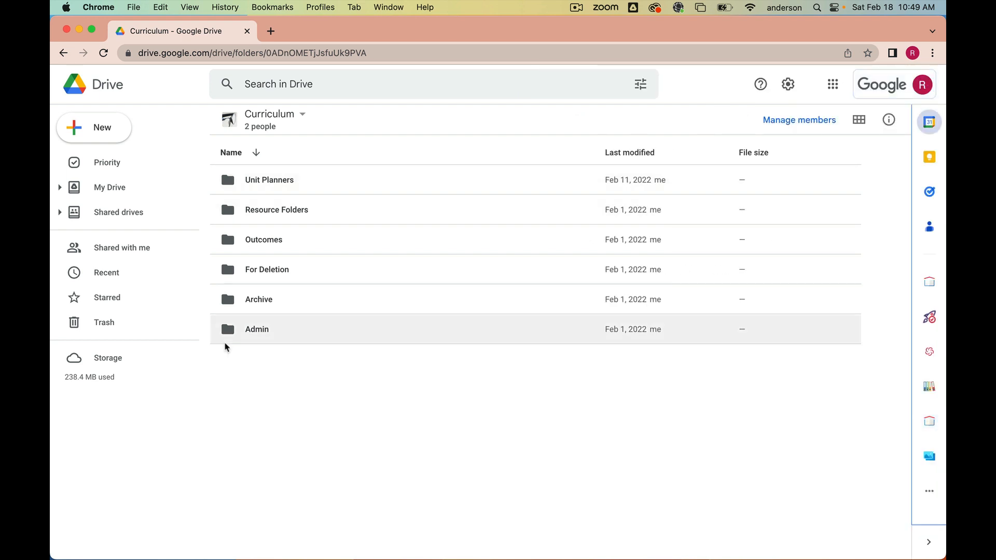
double_click(228, 330)
double_click(288, 210)
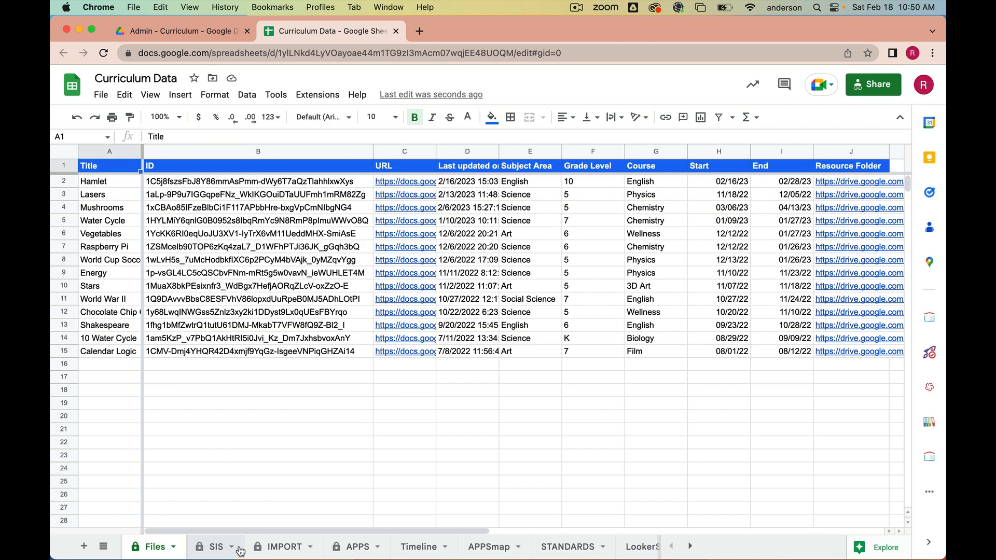
- Open the Curriculum Mapping add-on in the spreadsheet, run List Files, and close the completion window
left_click(929, 459)
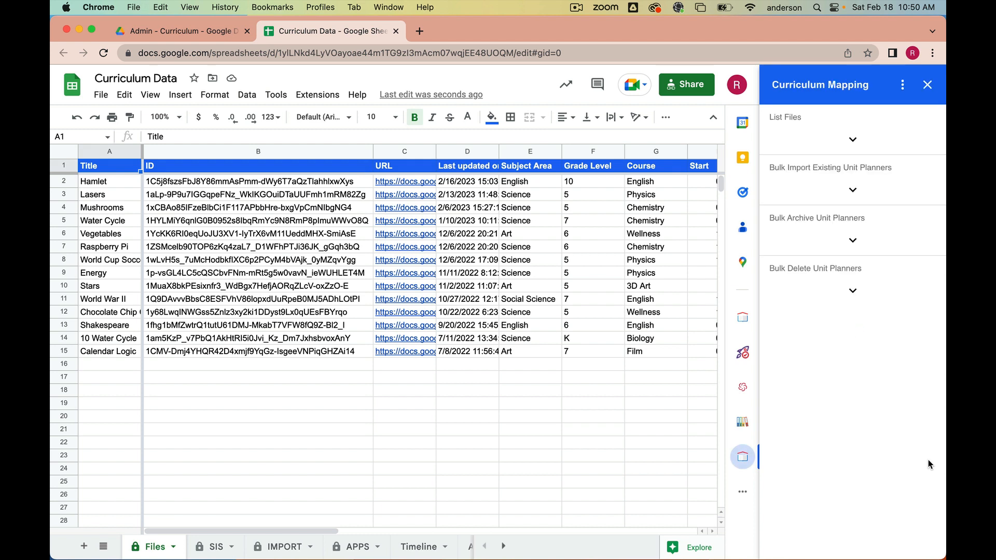
left_click(852, 140)
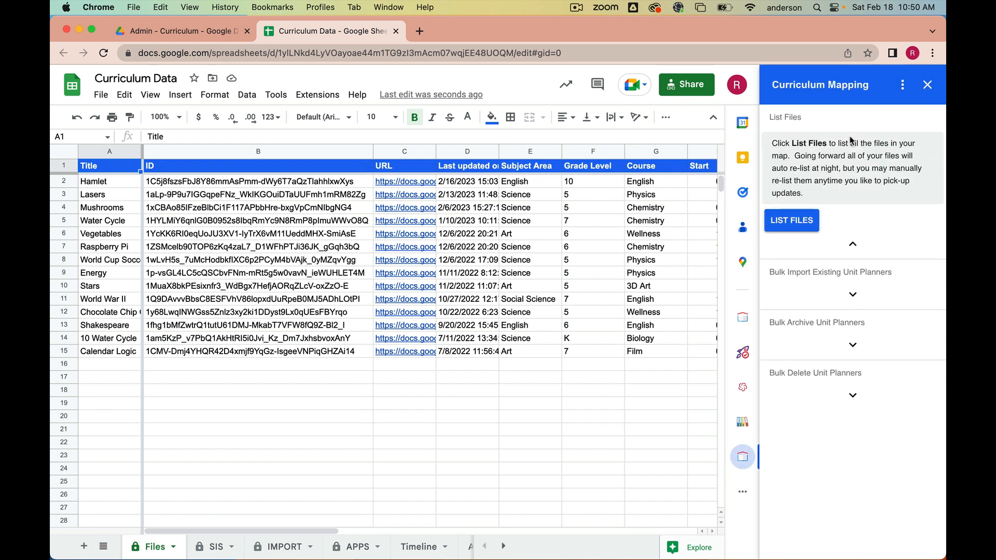
left_click(796, 223)
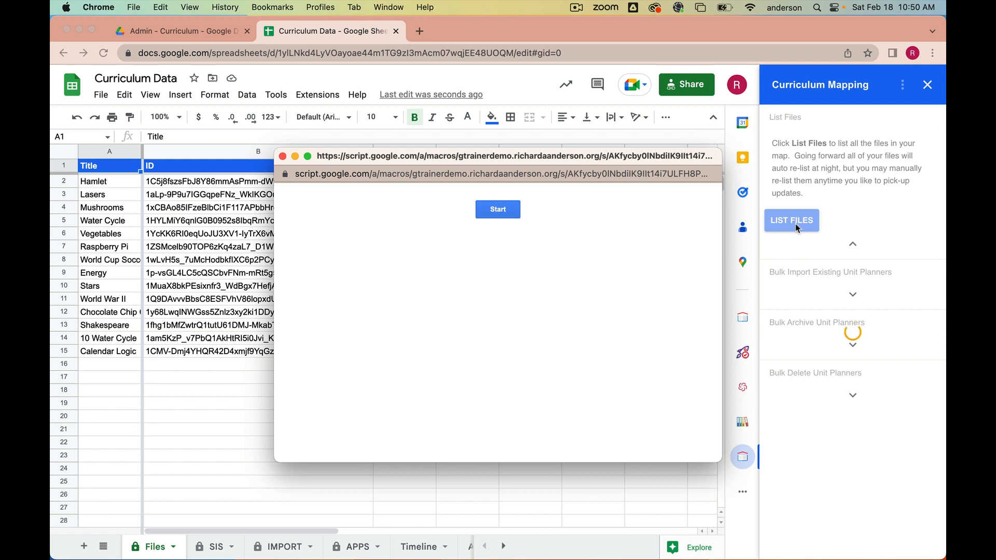
left_click(519, 216)
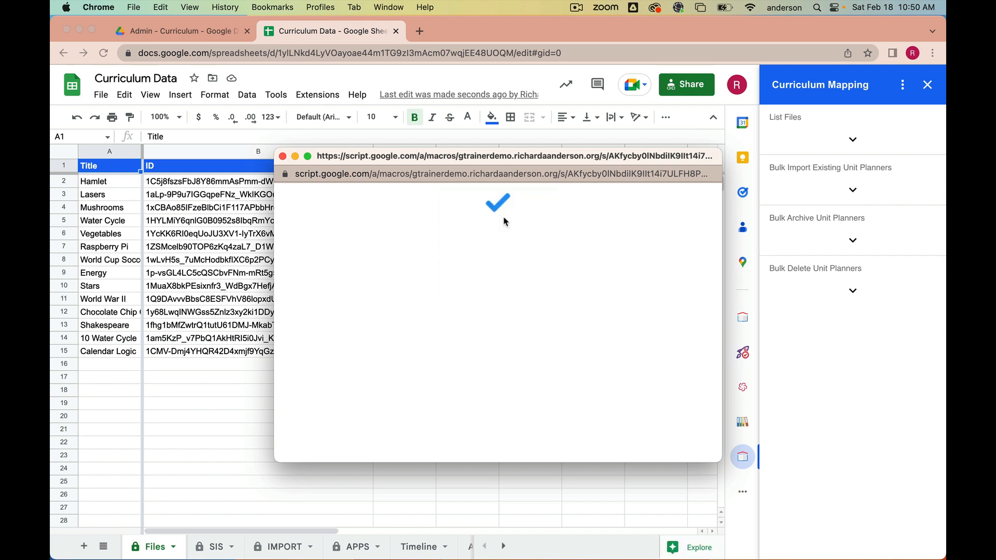
left_click(282, 156)
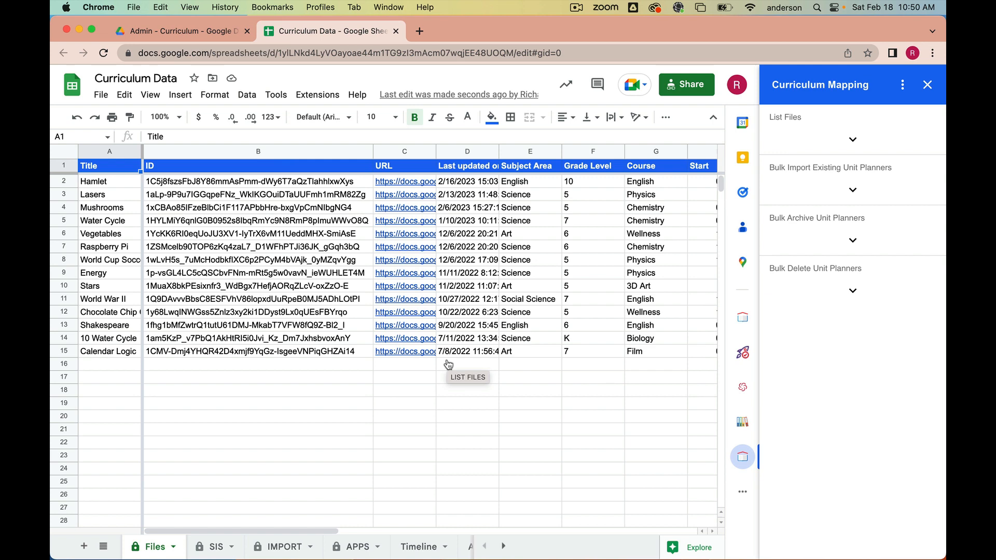
- Review the listed files' columns and expand the Bulk Import, Bulk Archive and Bulk Delete sections of the add-on
scroll(448, 364, "right", 5)
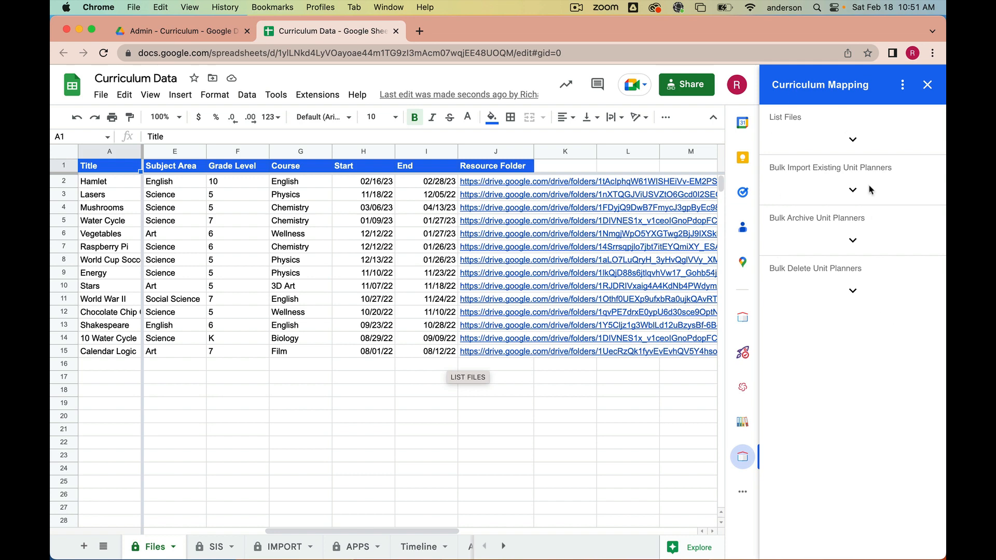
left_click(854, 190)
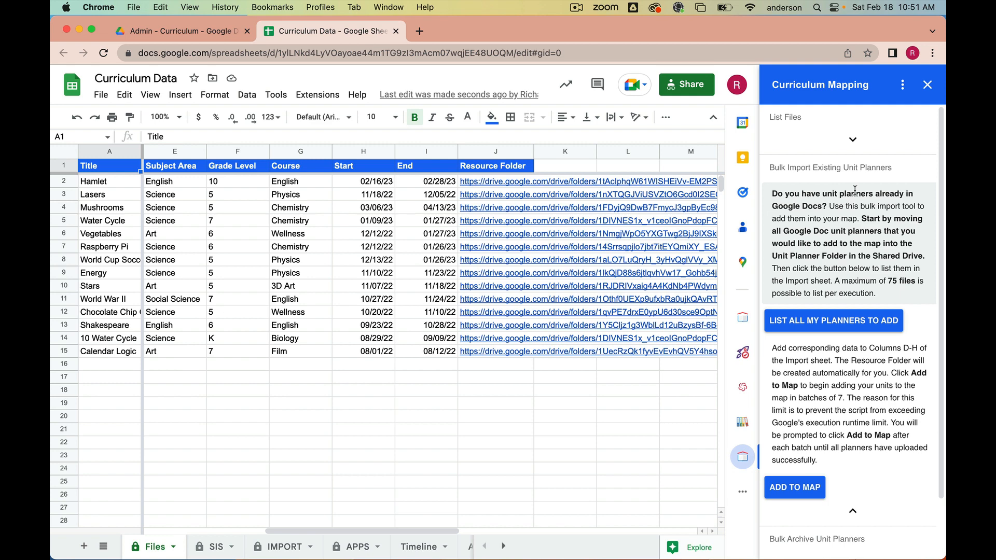
left_click(852, 512)
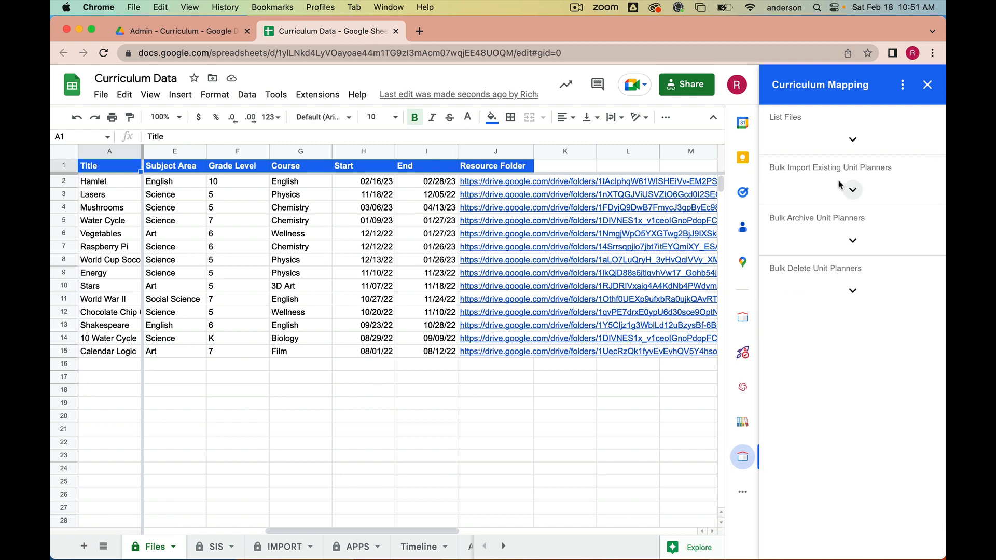
left_click(852, 240)
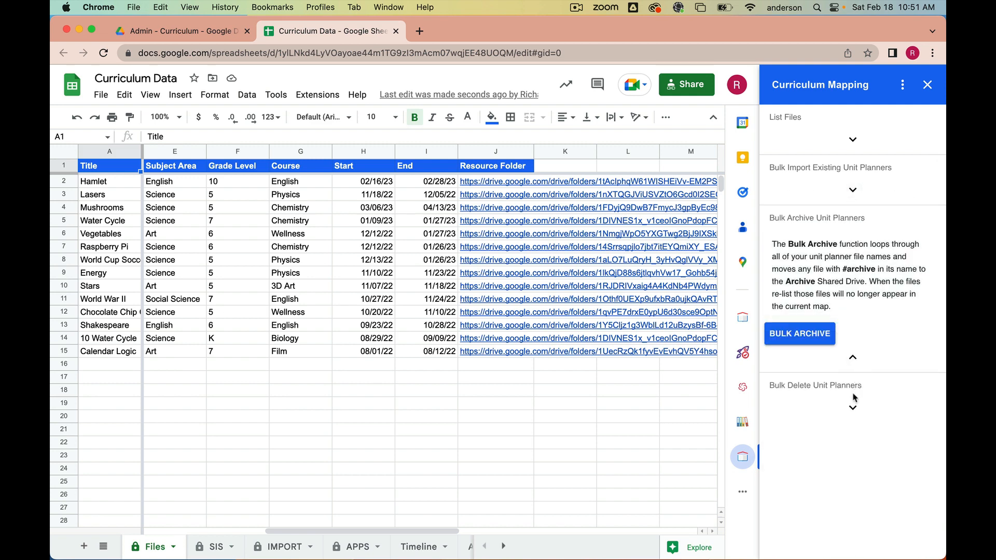
left_click(854, 403)
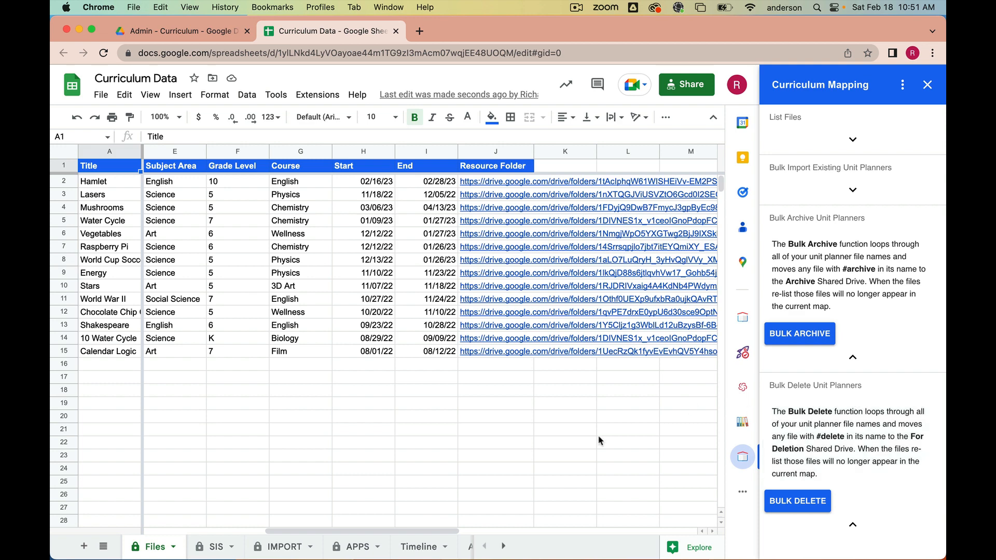
- Switch to the LookerStudio sheet and inspect the Standards and Unit cells of the first rows
left_click(502, 546)
left_click(503, 546)
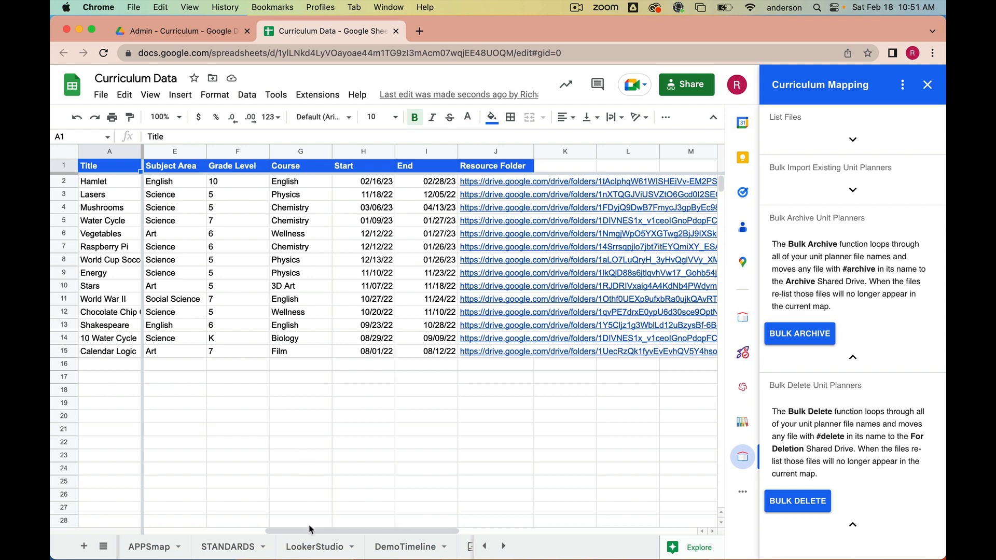
left_click(307, 549)
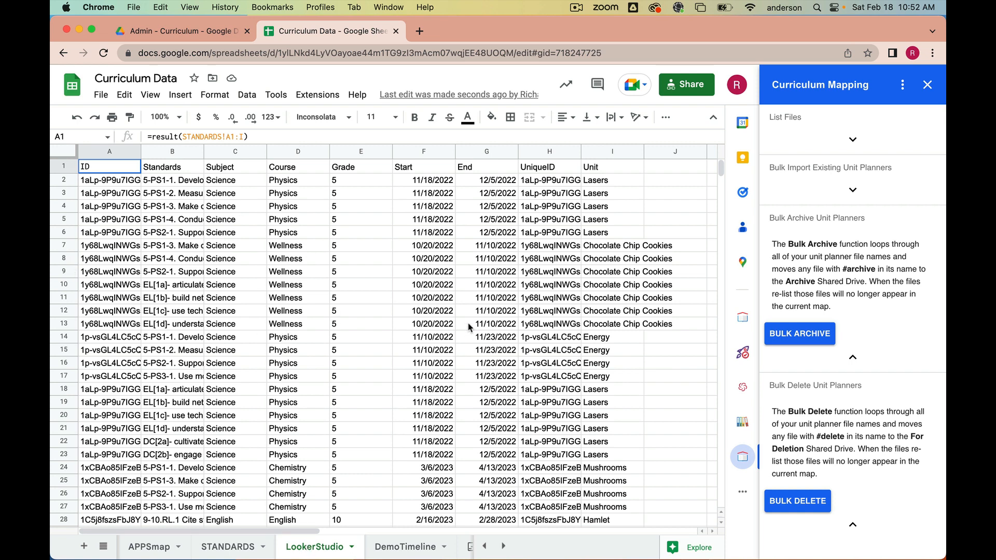
left_click(170, 181)
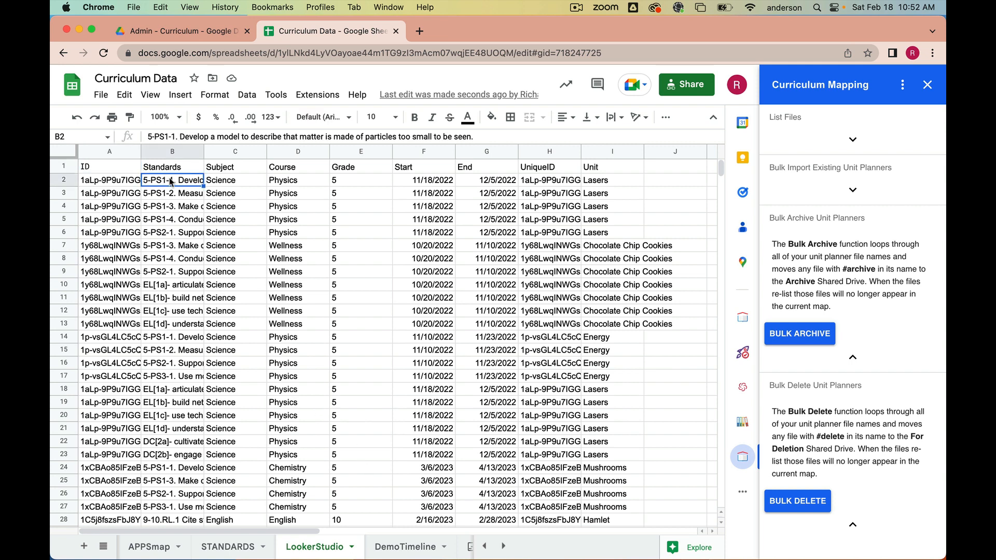
left_click(173, 193)
left_click(173, 181)
left_click(176, 197)
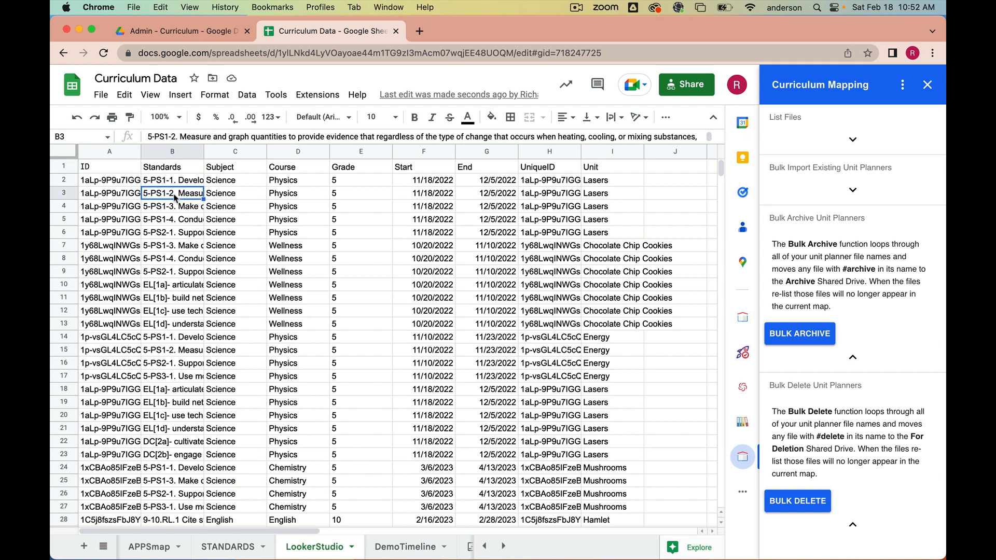
left_click(601, 193)
left_click(606, 207)
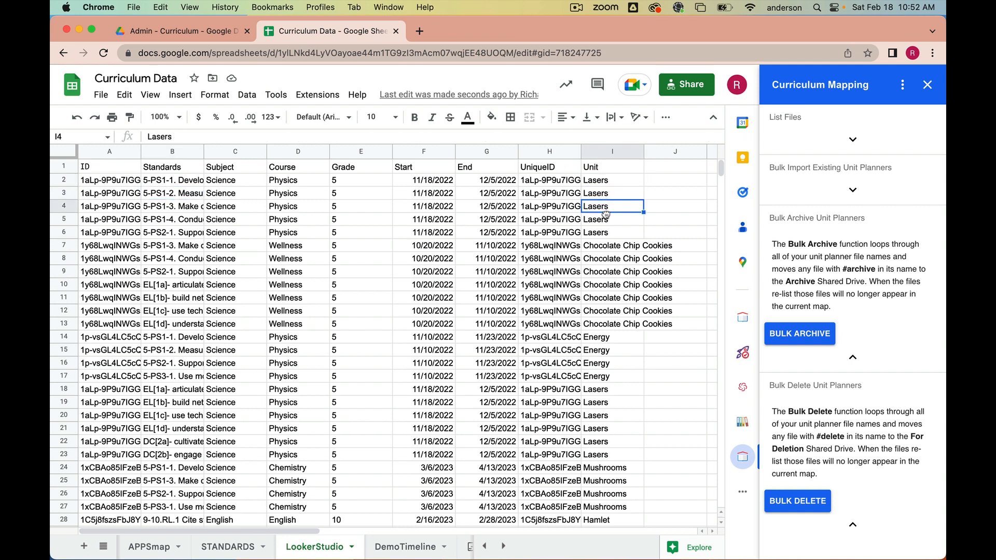
left_click(609, 233)
left_click(608, 222)
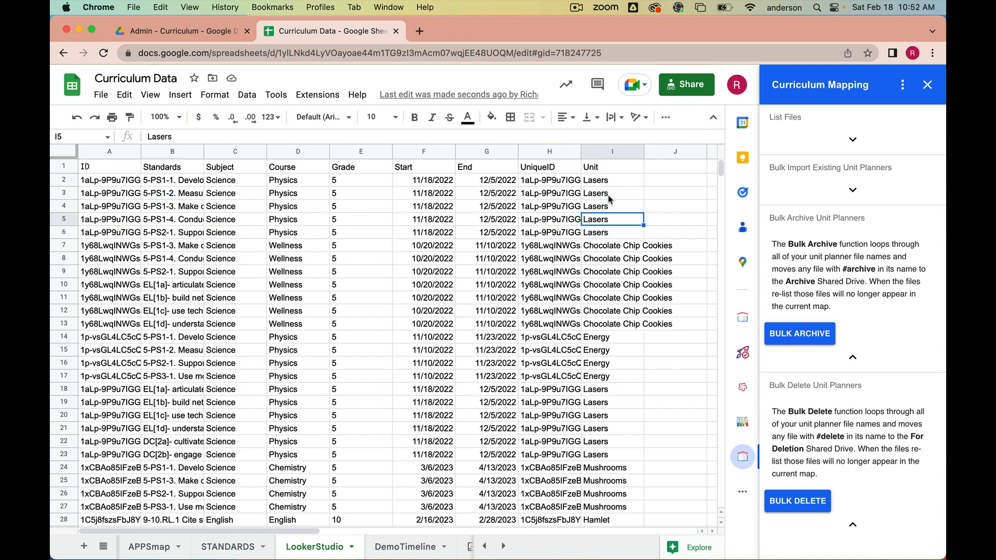
- Open the DemoTimeline sheet, then the Timeline 1 view, and browse the unit cards across the months
left_click(403, 548)
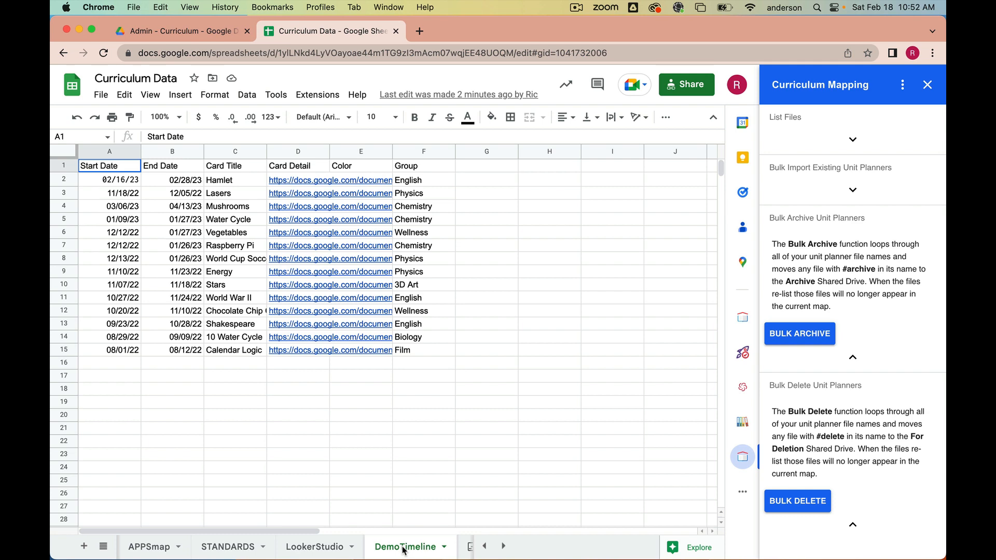
left_click(503, 546)
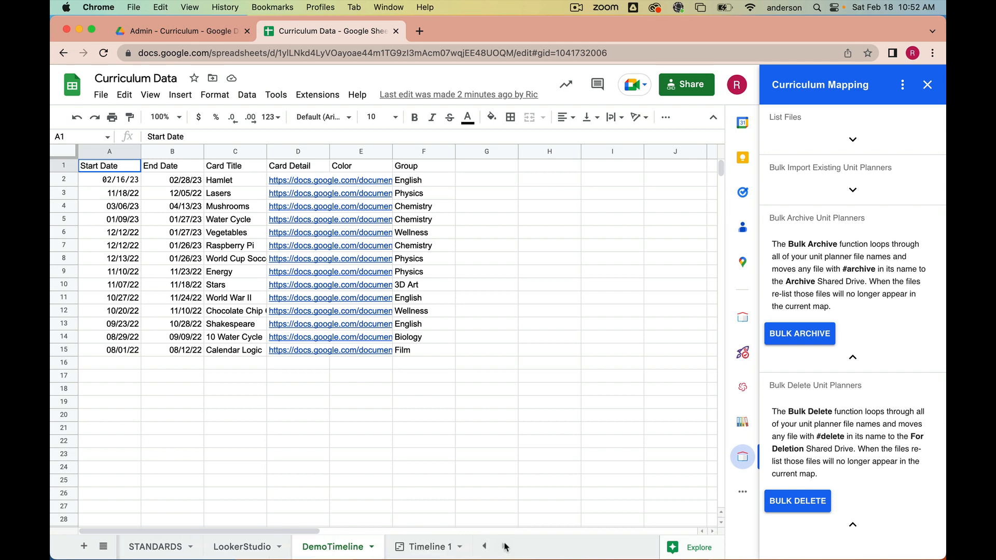
left_click(433, 547)
scroll(417, 435, "right", 10)
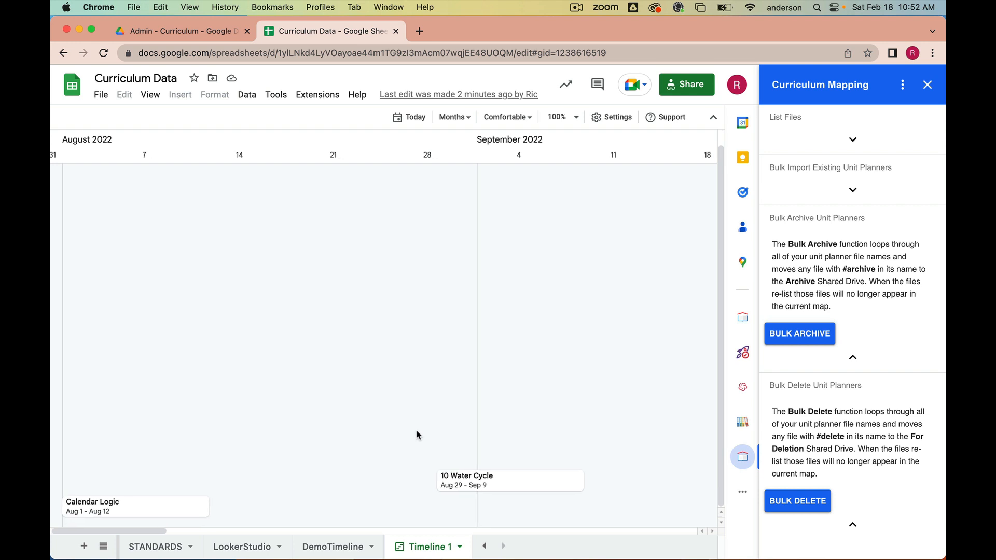
scroll(416, 434, "right", 12)
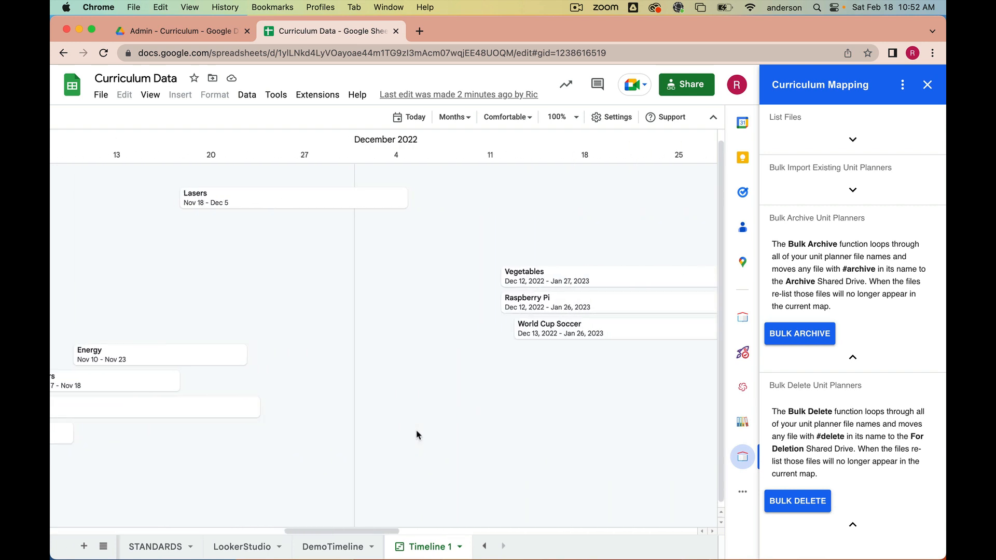
scroll(416, 435, "right", 12)
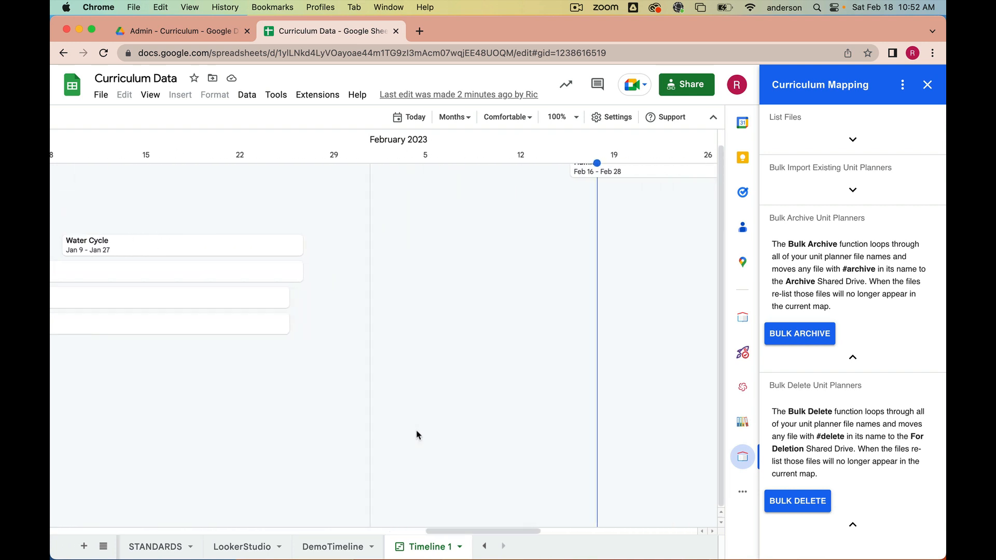
scroll(417, 435, "right", 5)
scroll(416, 435, "left", 20)
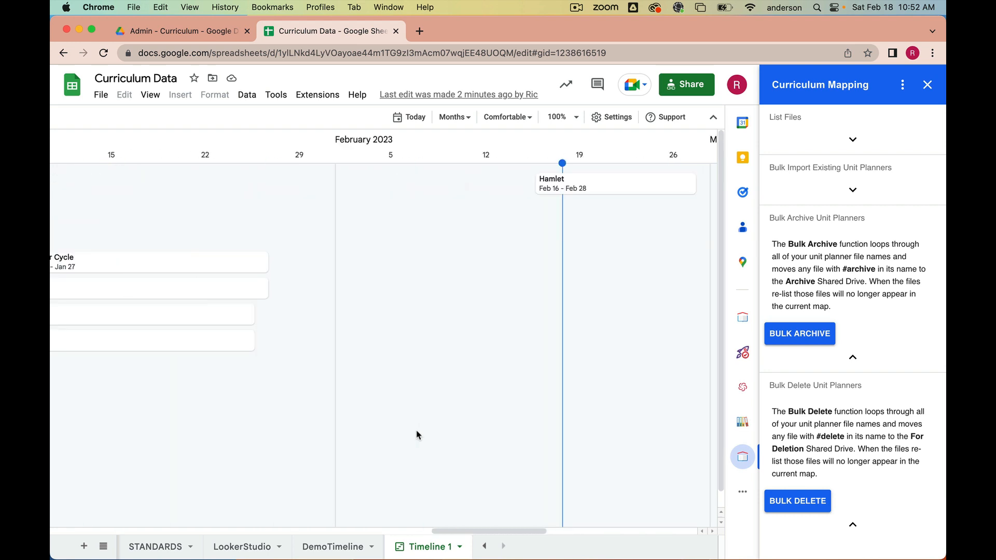
scroll(416, 434, "left", 10)
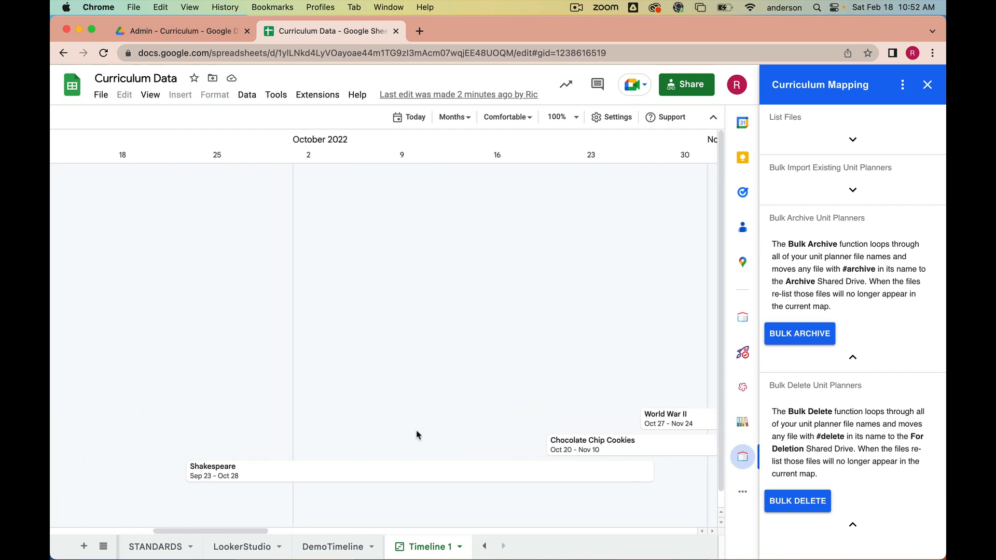
scroll(463, 435, "left", 7)
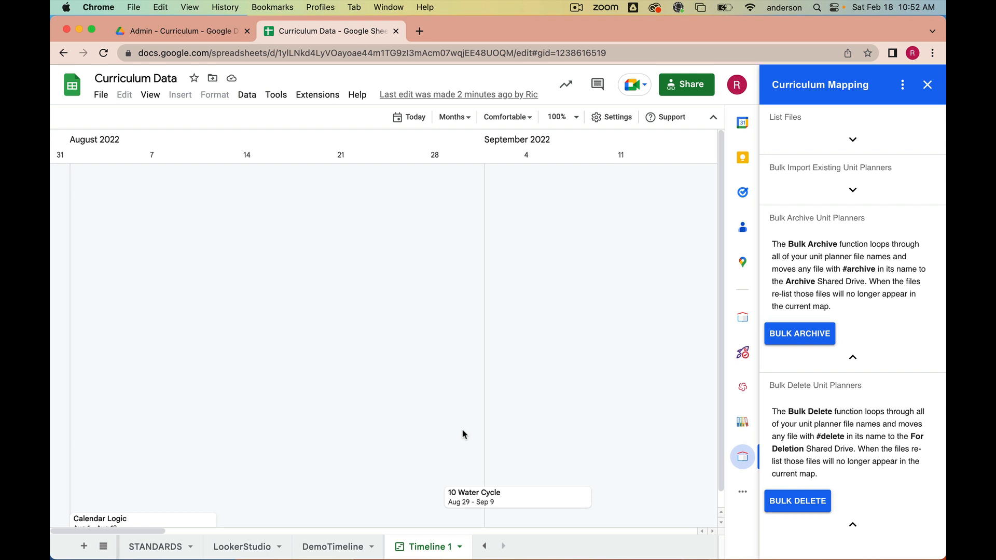
- Open the add-on's Timeline view from the Curriculum Mapping panel menu
left_click(484, 546)
left_click(484, 546)
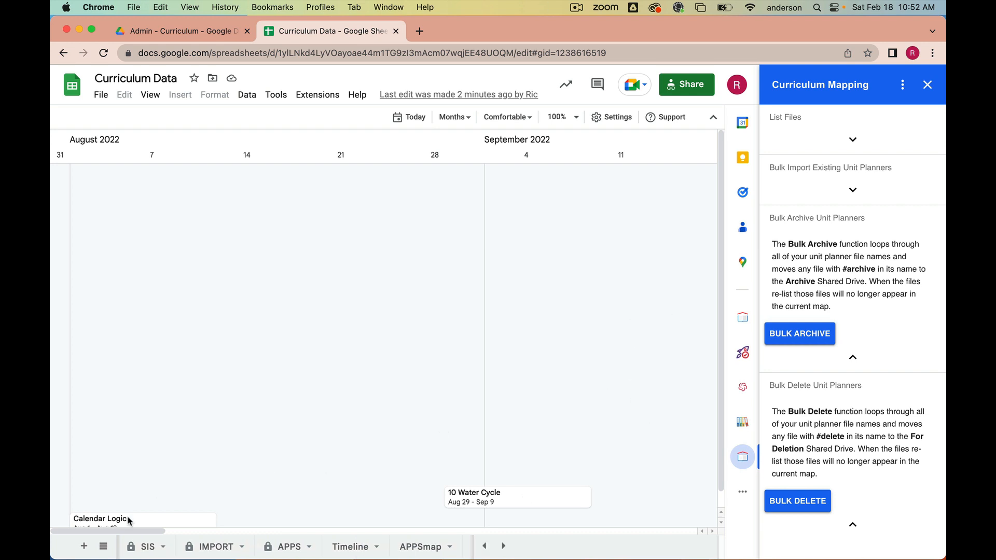
left_click(903, 85)
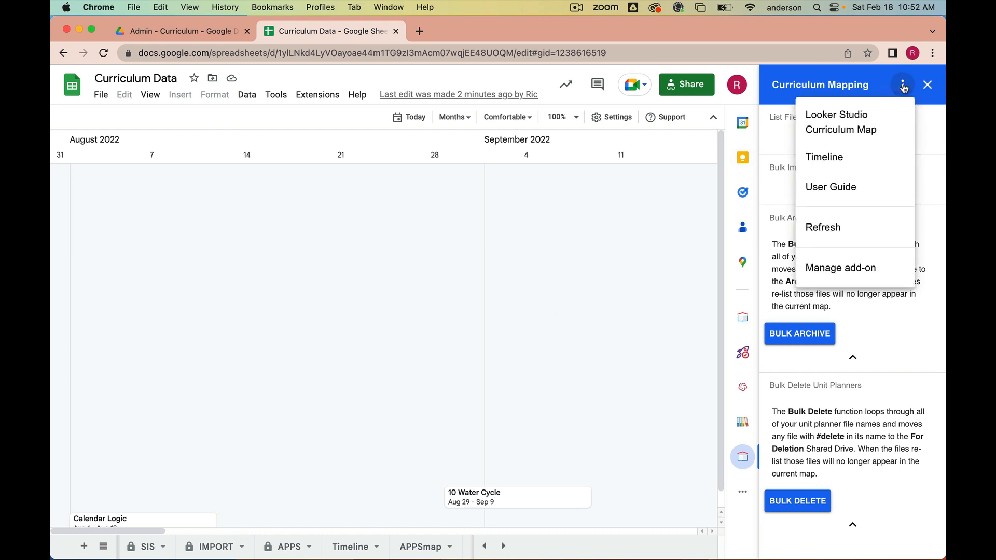
left_click(830, 156)
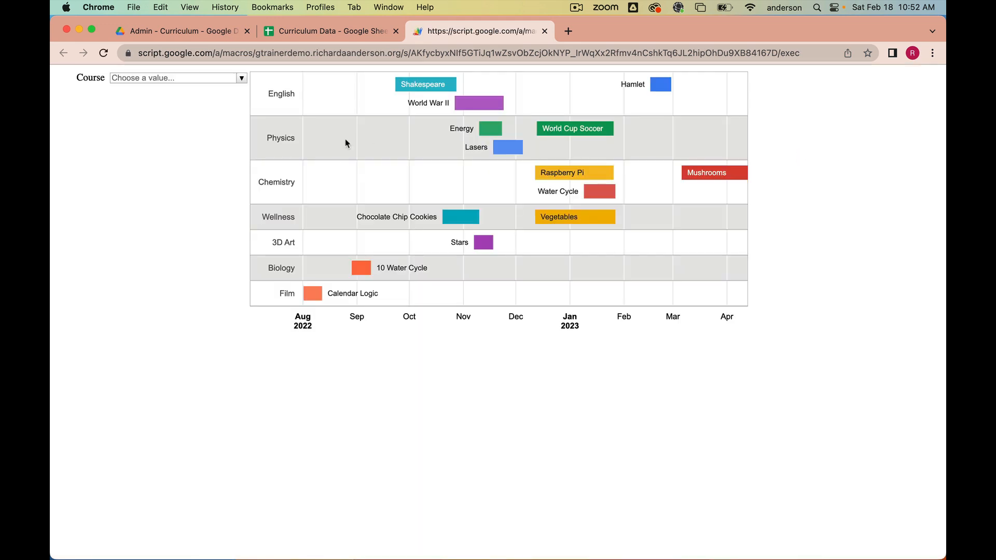
- Filter the timeline by the Chemistry course, then remove the course filter
left_click(242, 79)
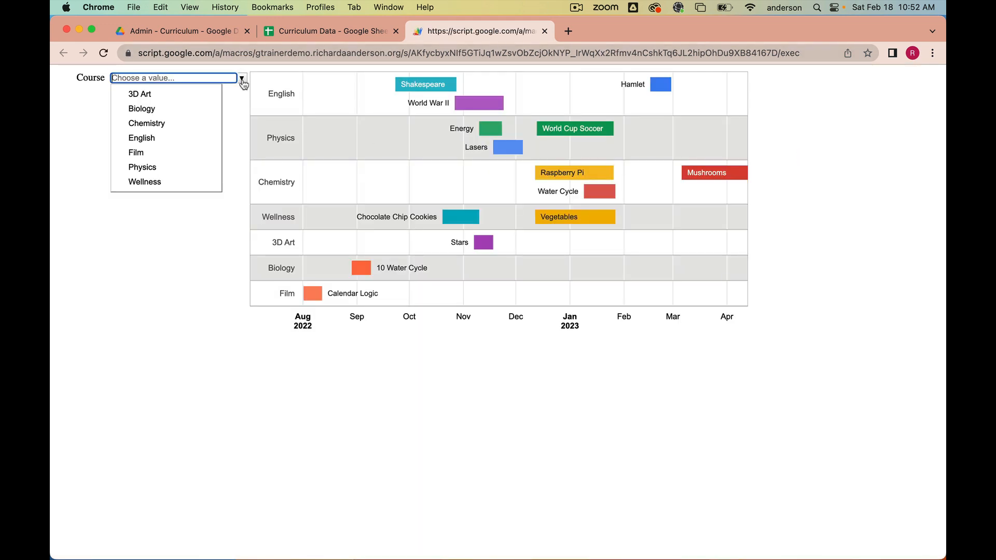
left_click(177, 123)
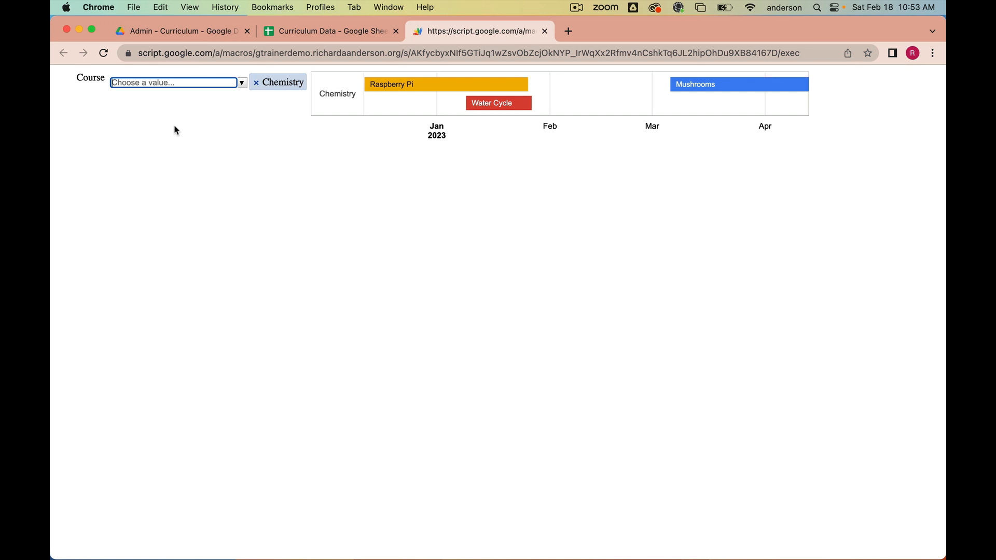
left_click(242, 83)
left_click(256, 83)
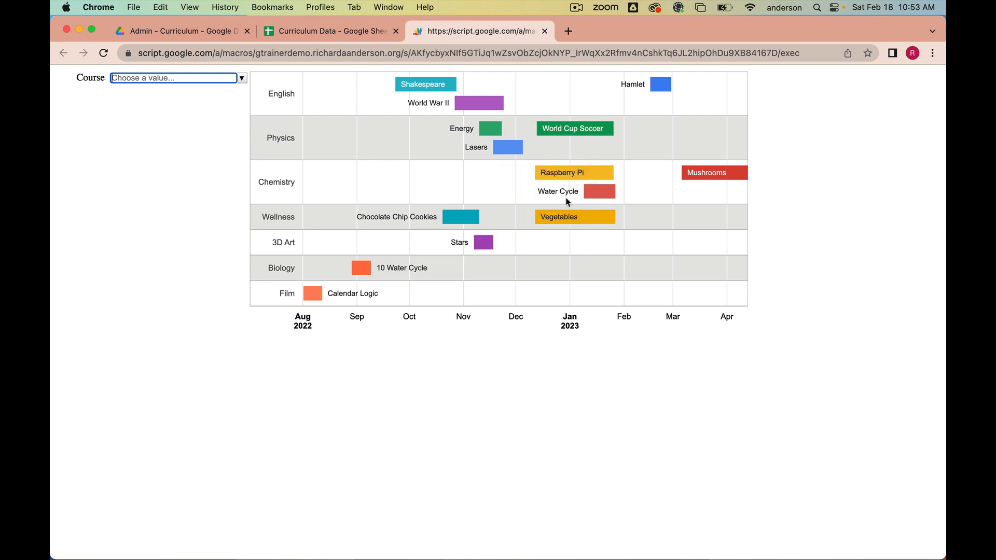
- Return to the Curriculum Data spreadsheet, view the SIS and APPS sheets, and close the add-on panel
left_click(545, 31)
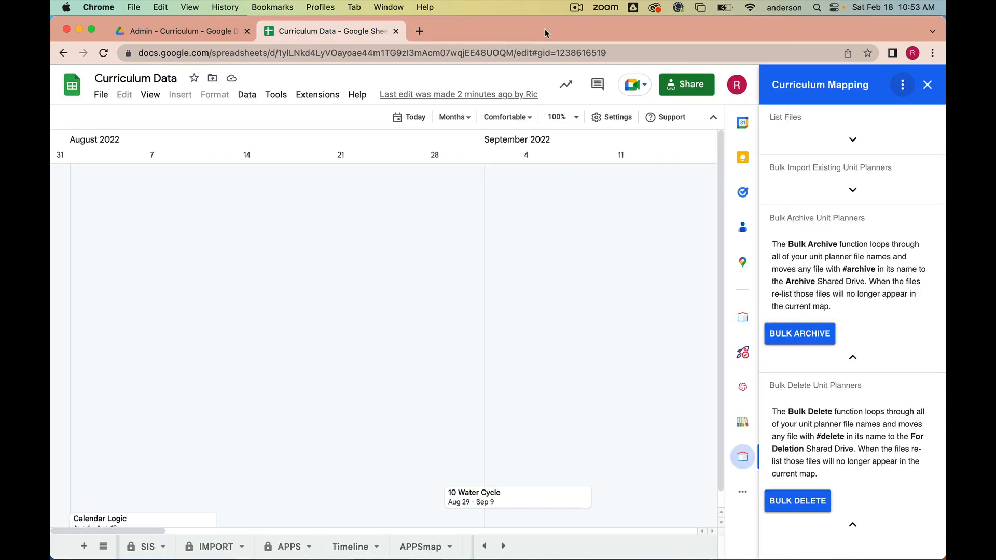
left_click(485, 546)
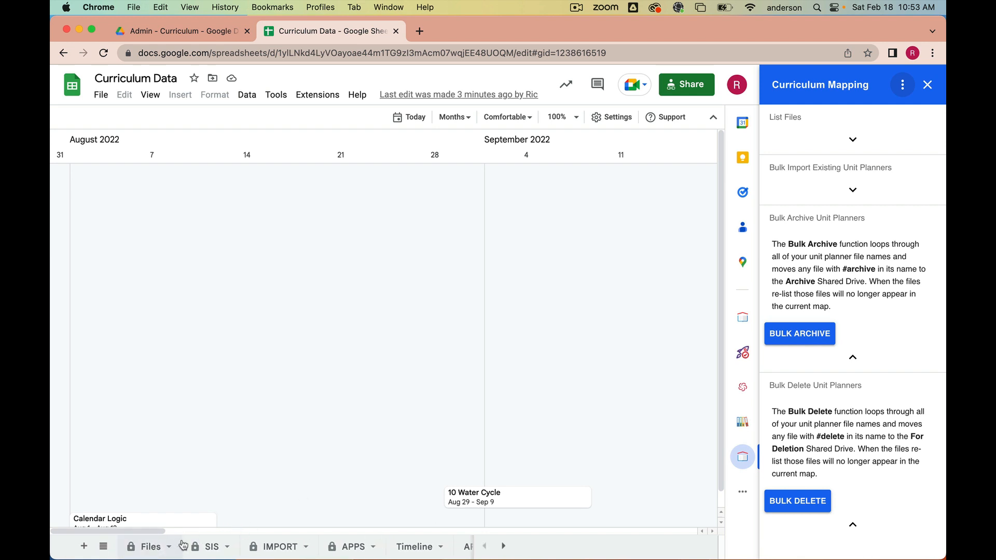
left_click(203, 550)
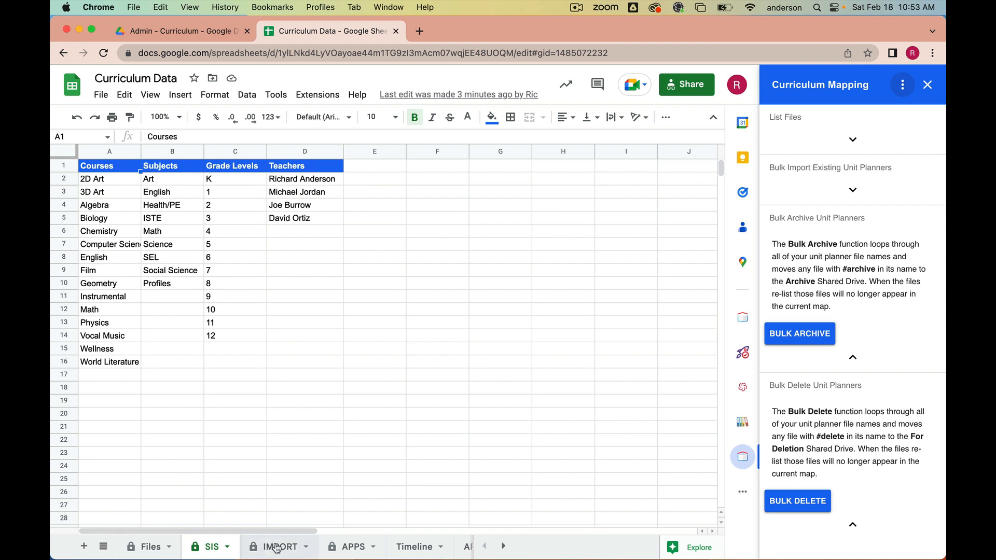
left_click(341, 549)
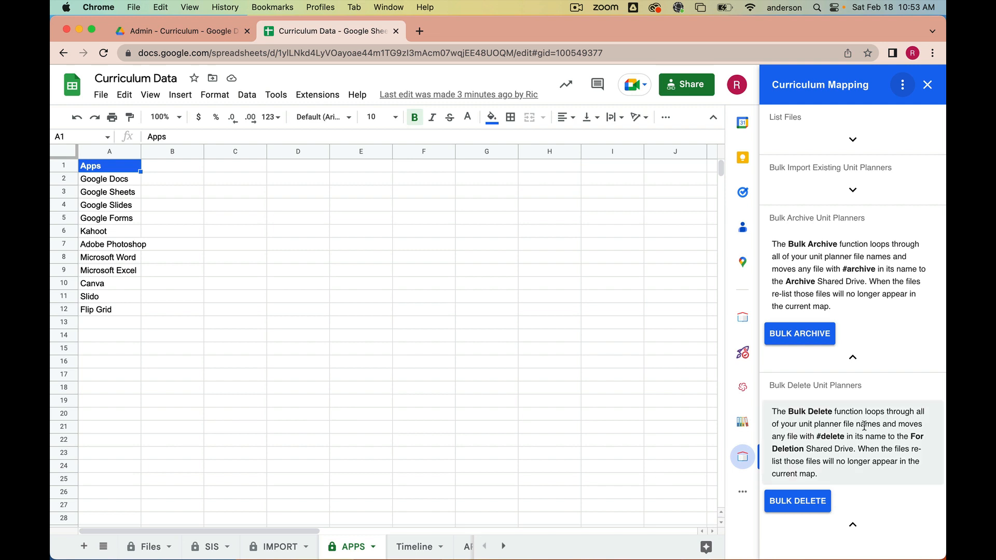
left_click(929, 86)
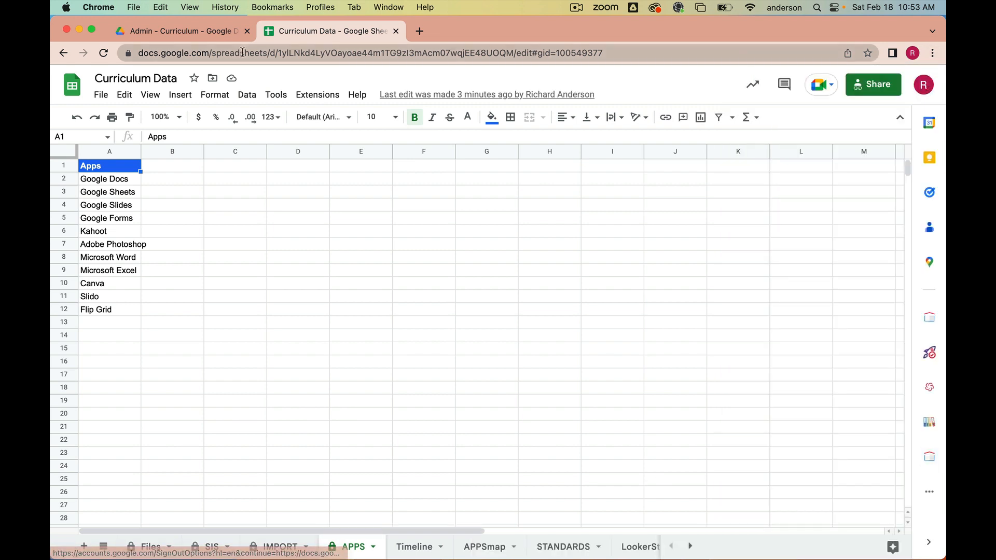
- Go to My Drive in the Drive tab and start a new Google Doc from a template
left_click(211, 32)
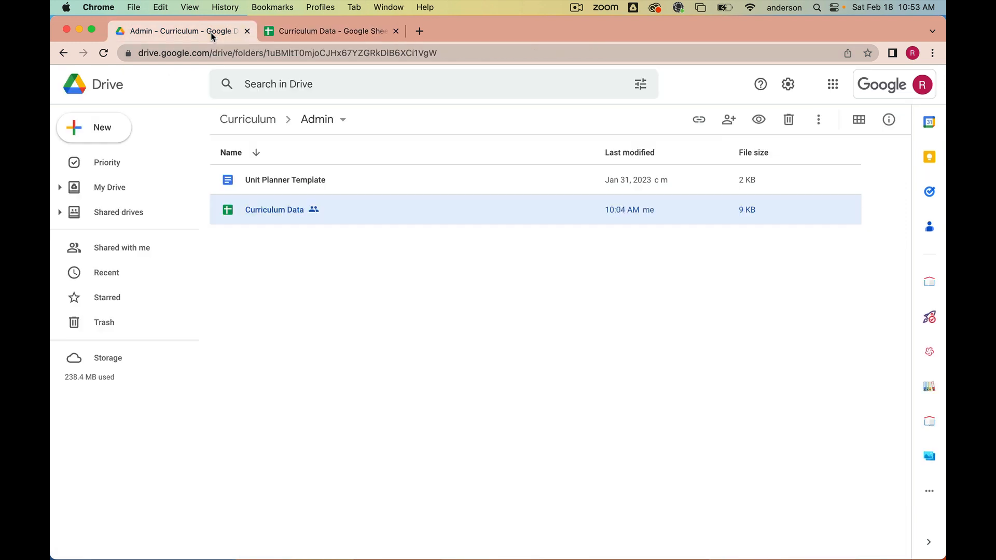
left_click(112, 188)
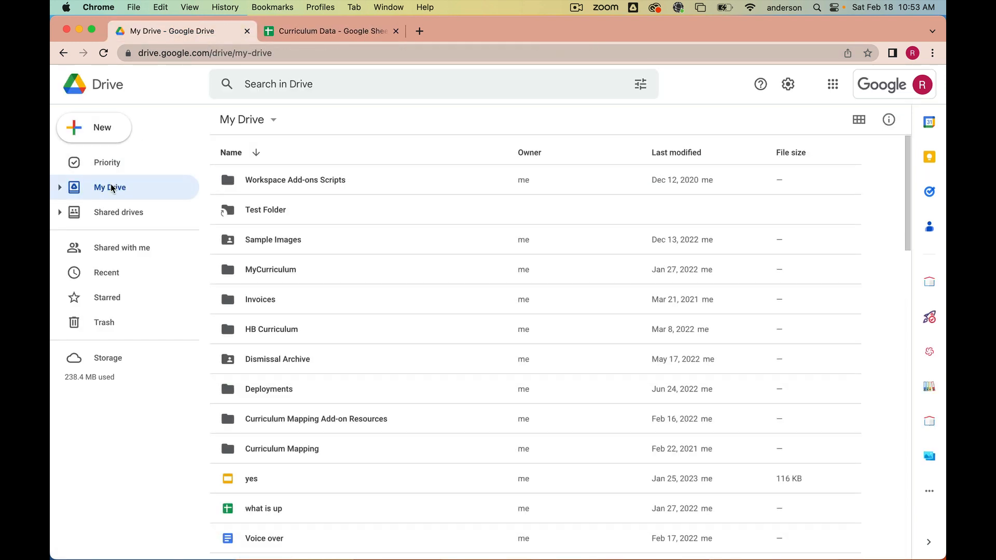
left_click(101, 135)
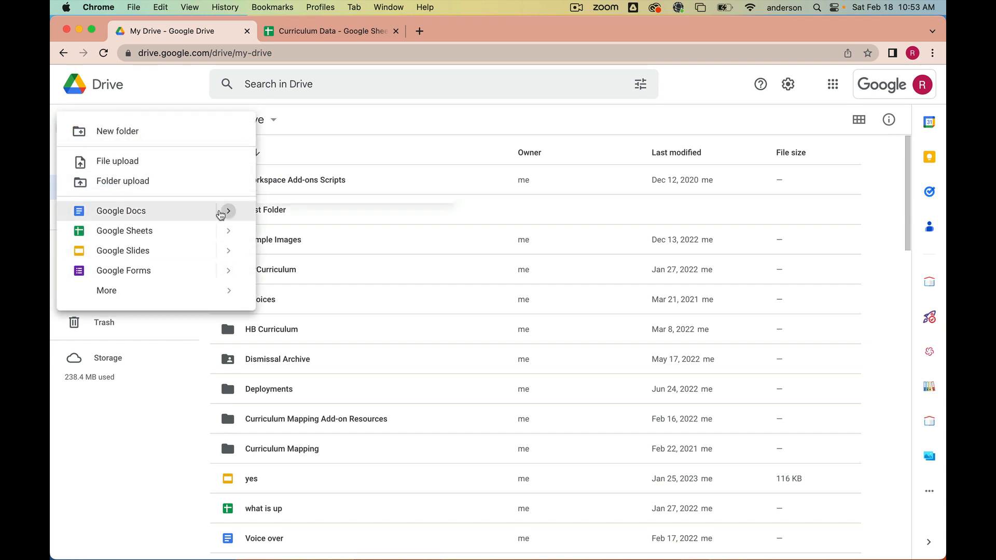
mouse_move(223, 213)
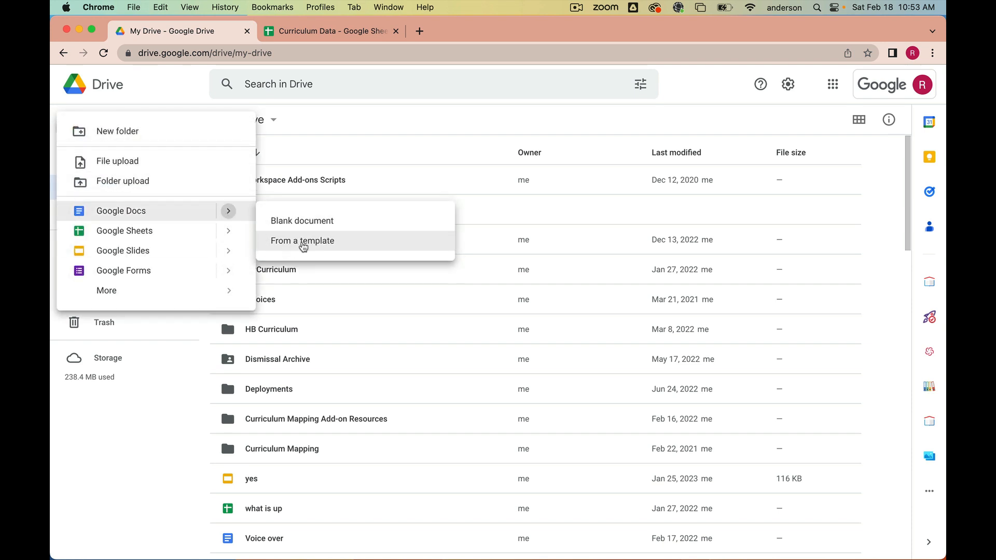
left_click(304, 244)
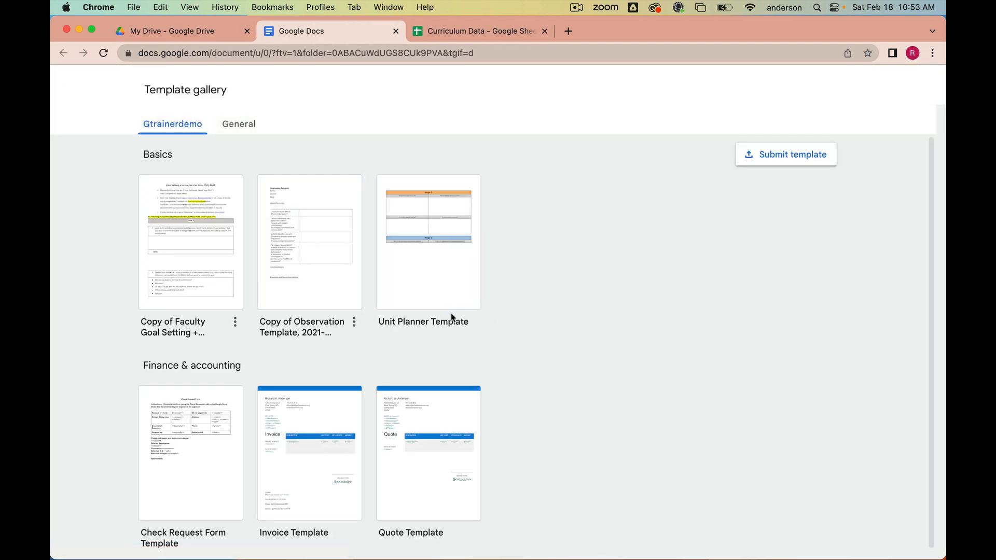
- Create a document from the Unit Planner Template and rename it Macbeth
left_click(434, 291)
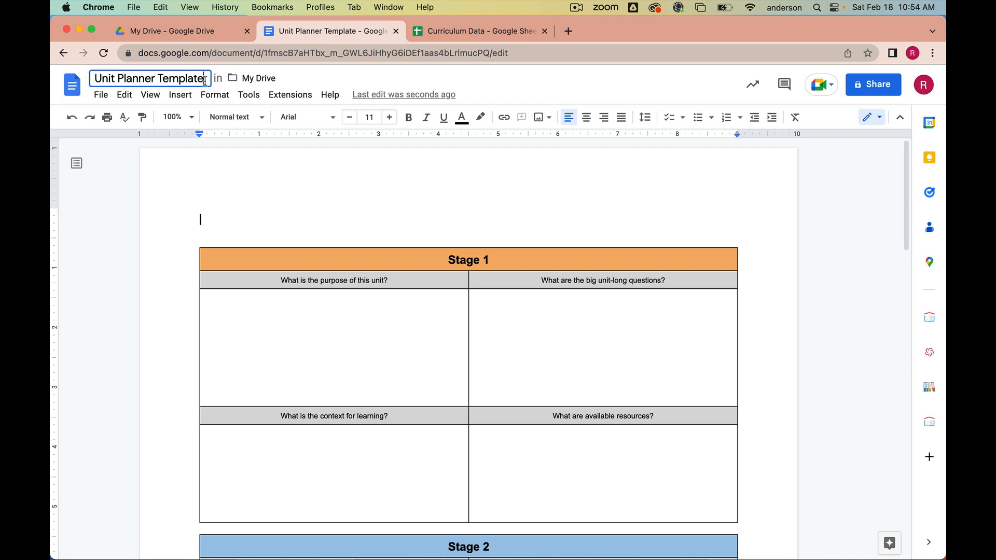
left_click_drag(205, 81, 90, 74)
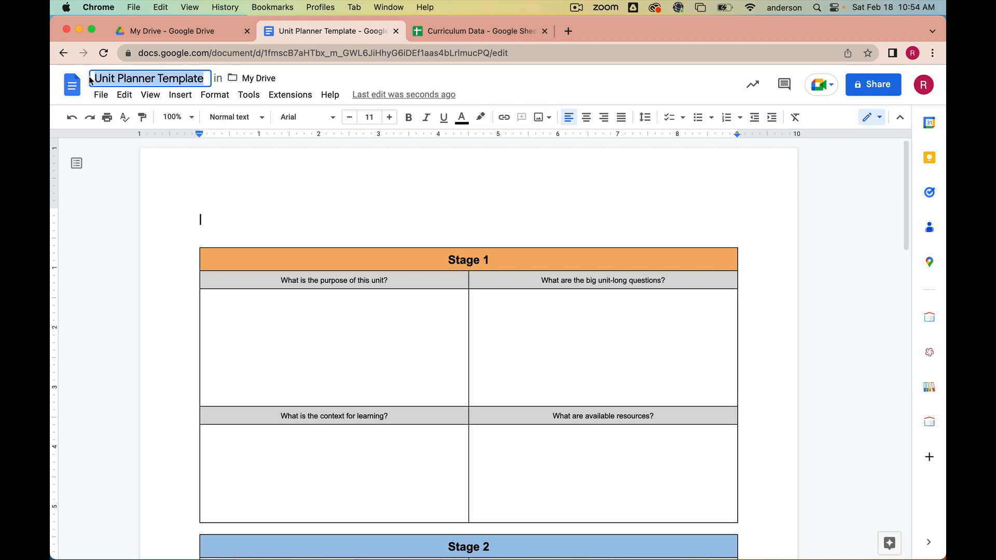
key("BackSpace")
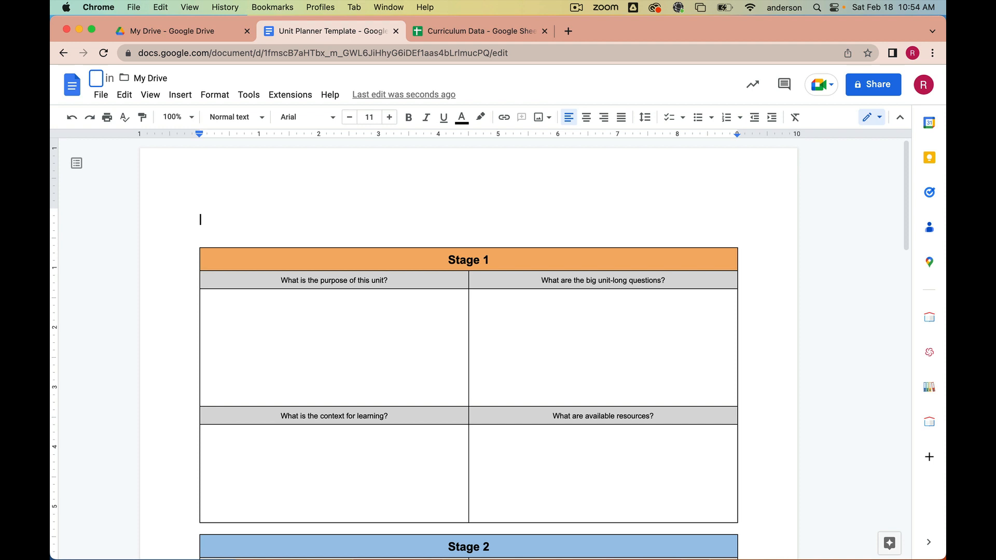
type("Macbeth")
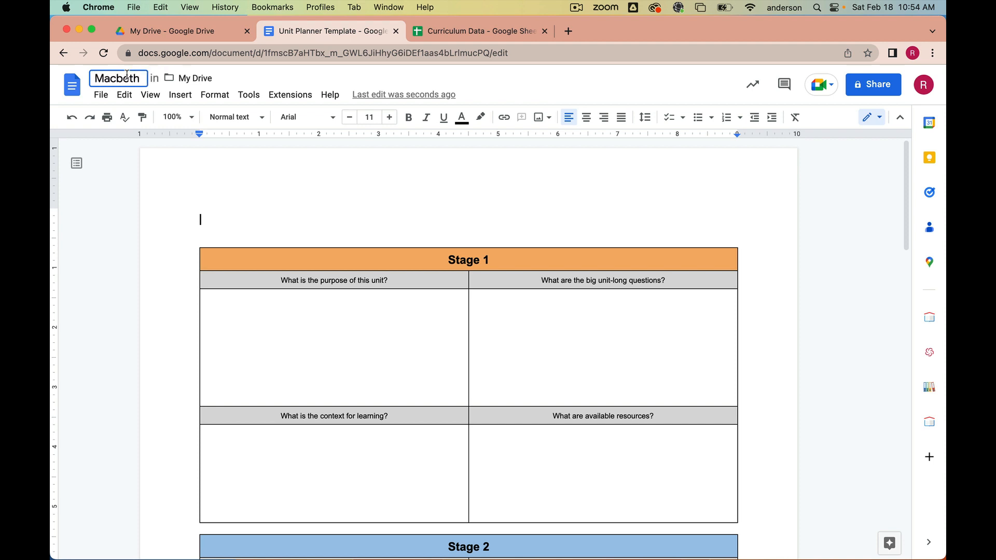
key("Return")
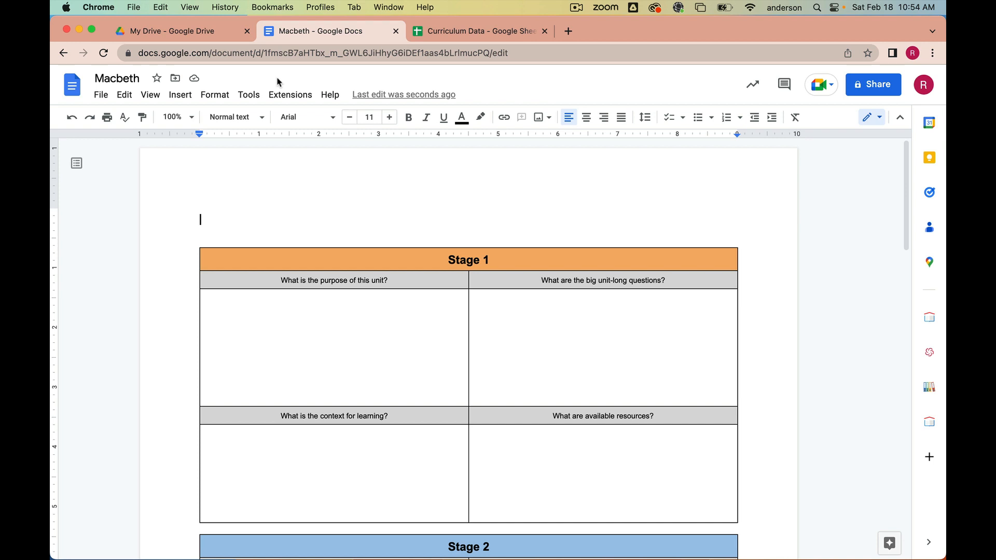
- Open the Curriculum Mapping add-on in the document and select the first teacher in the Teachers list
left_click(926, 430)
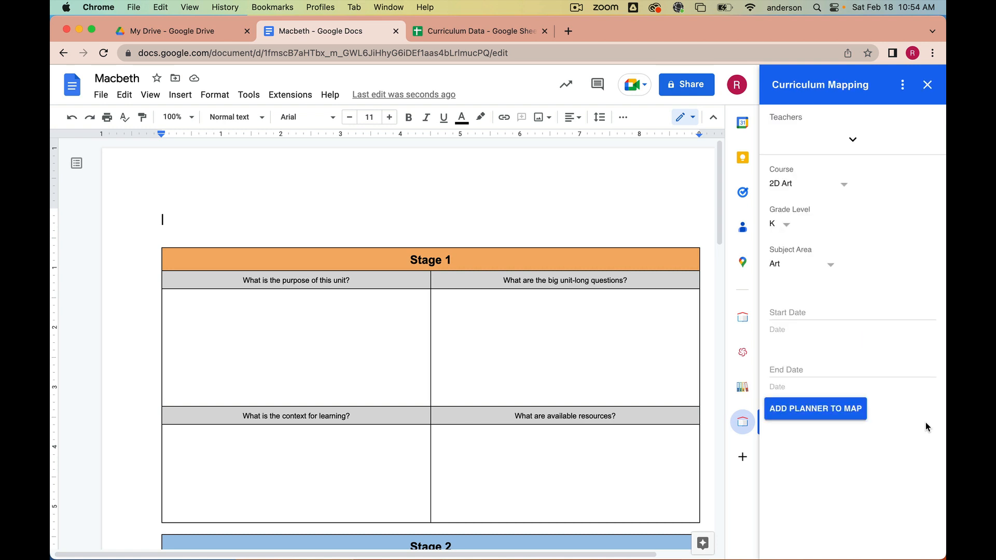
left_click(854, 140)
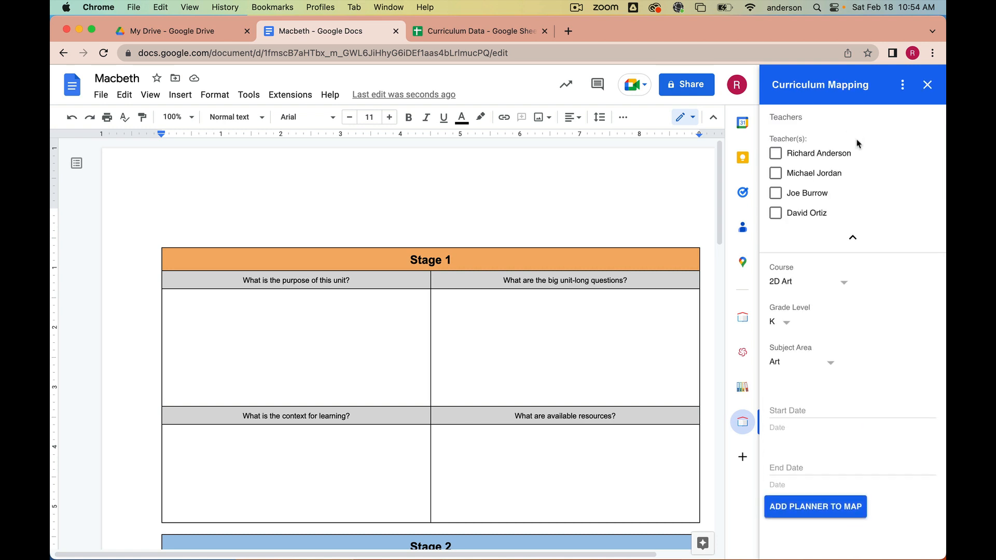
left_click(775, 153)
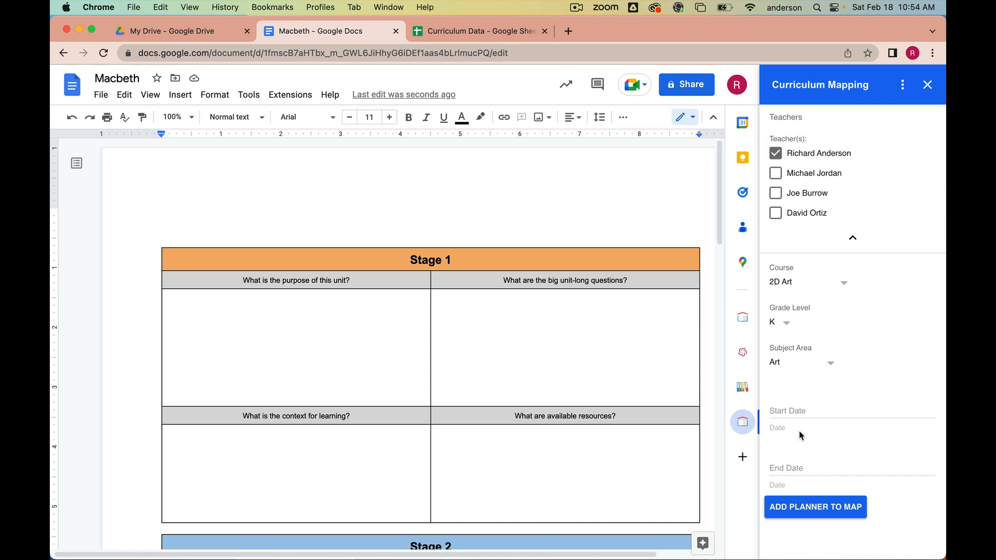
- Set the planner's Course to English, Grade Level to 10 and Subject Area to English
left_click(843, 284)
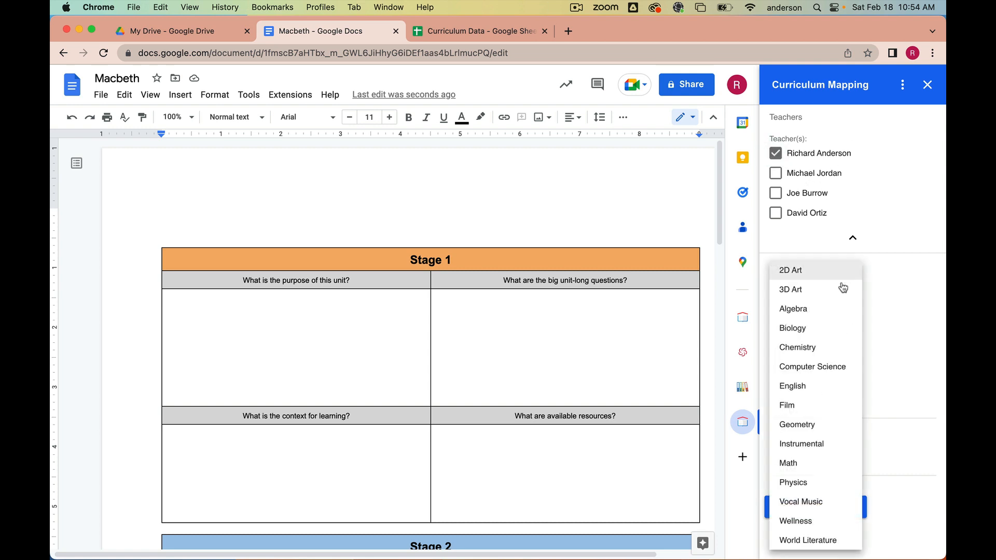
left_click(809, 386)
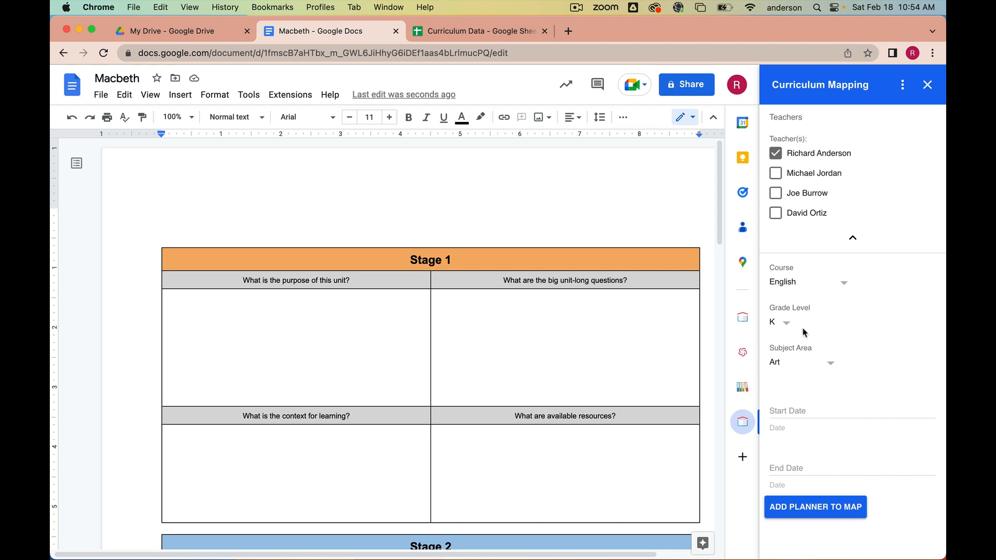
left_click(787, 325)
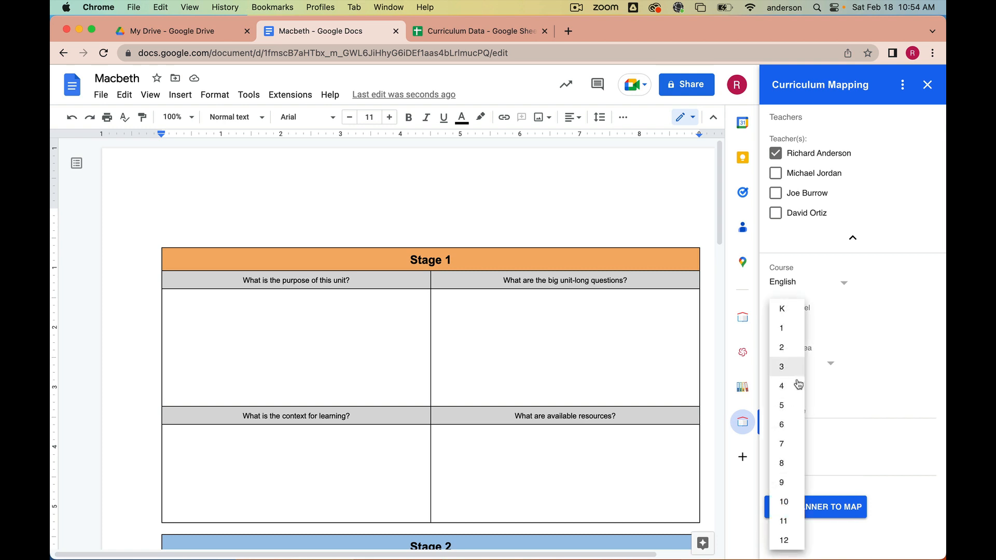
left_click(784, 501)
left_click(833, 367)
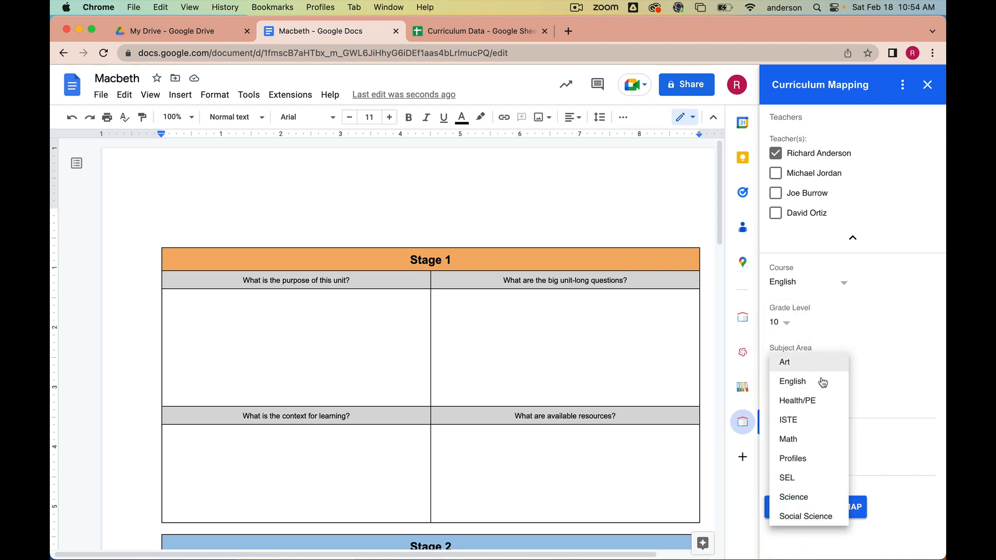
left_click(814, 382)
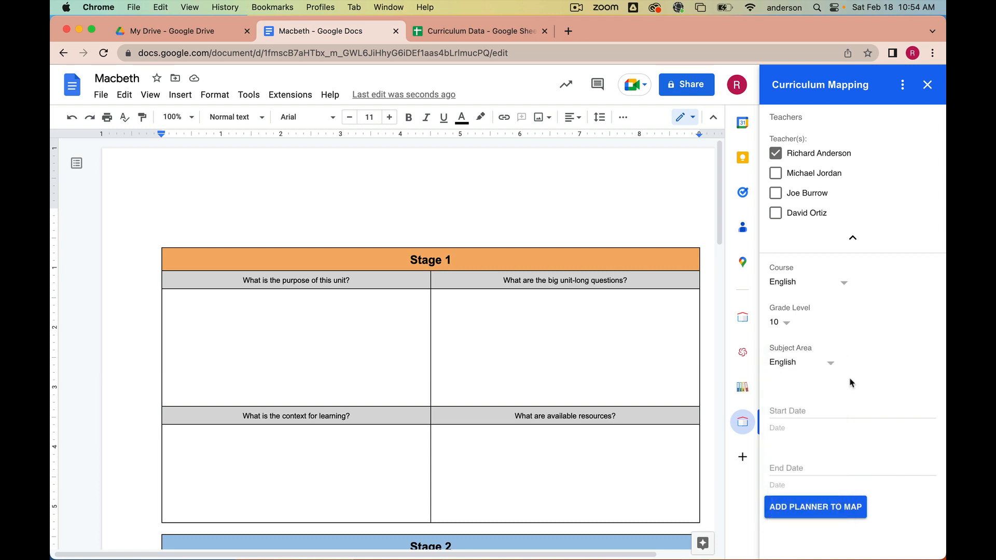
- Set the start date to Feb 20, 2023 and end date to Mar 13, 2023, then add the planner to the map
left_click(814, 410)
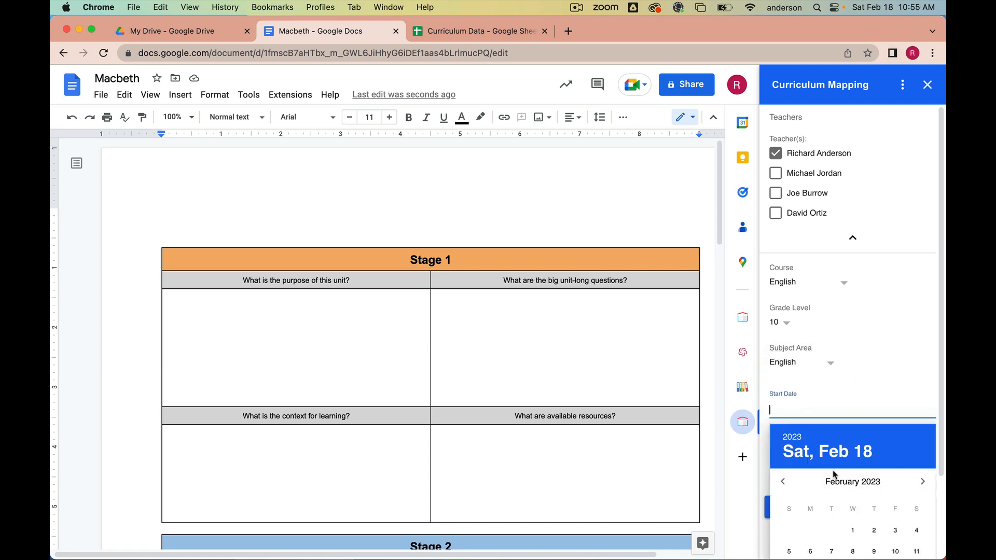
scroll(834, 475, "down", 3)
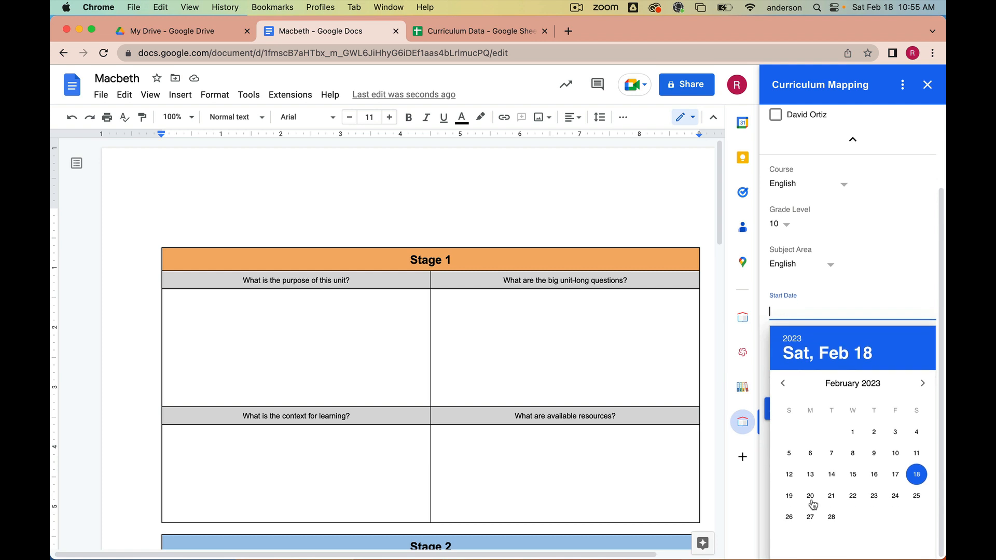
left_click(810, 497)
left_click(817, 466)
scroll(817, 466, "down", 3)
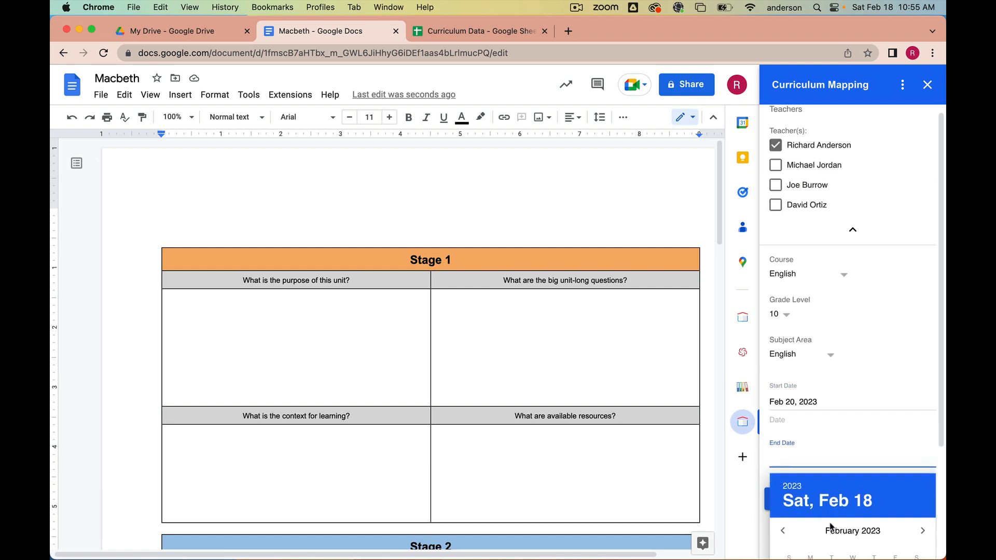
left_click(922, 433)
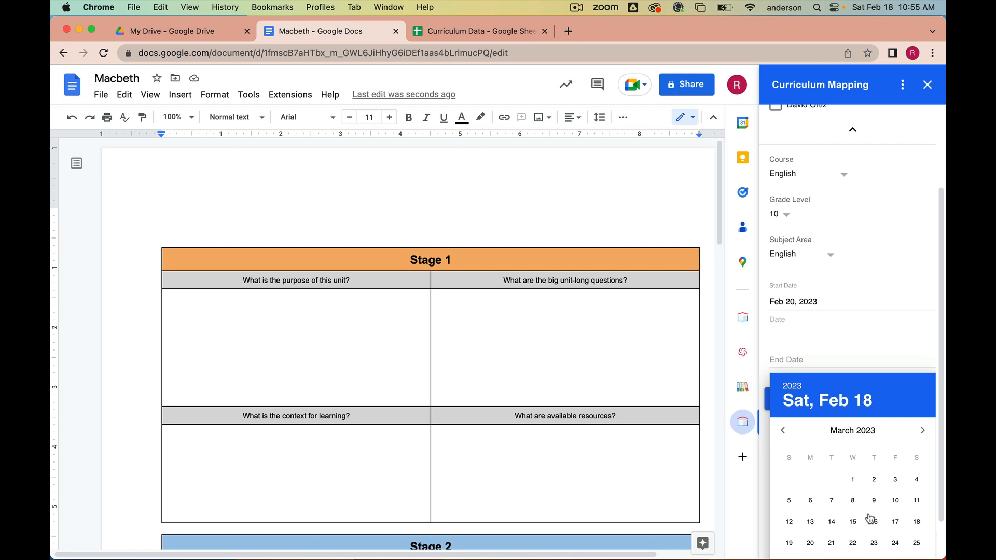
left_click(810, 522)
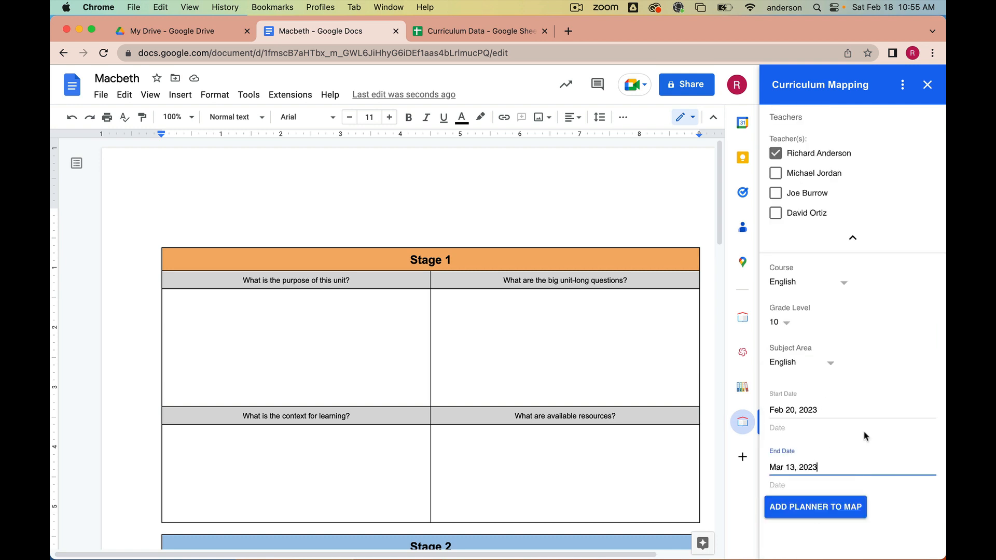
left_click(832, 511)
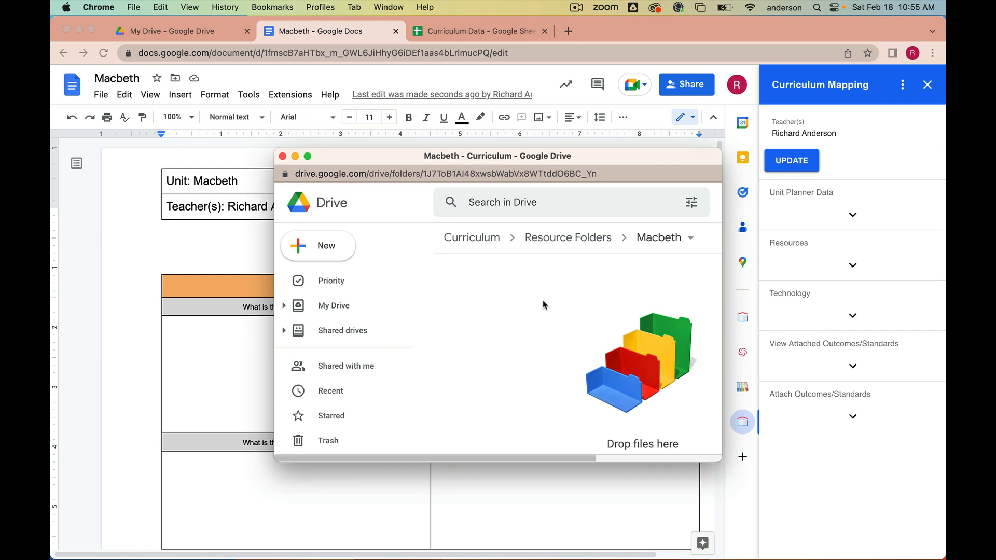
- Upload the desktop screenshot file into the Macbeth resource folder in Drive
left_click(775, 26)
left_click_drag(775, 26, 455, 130)
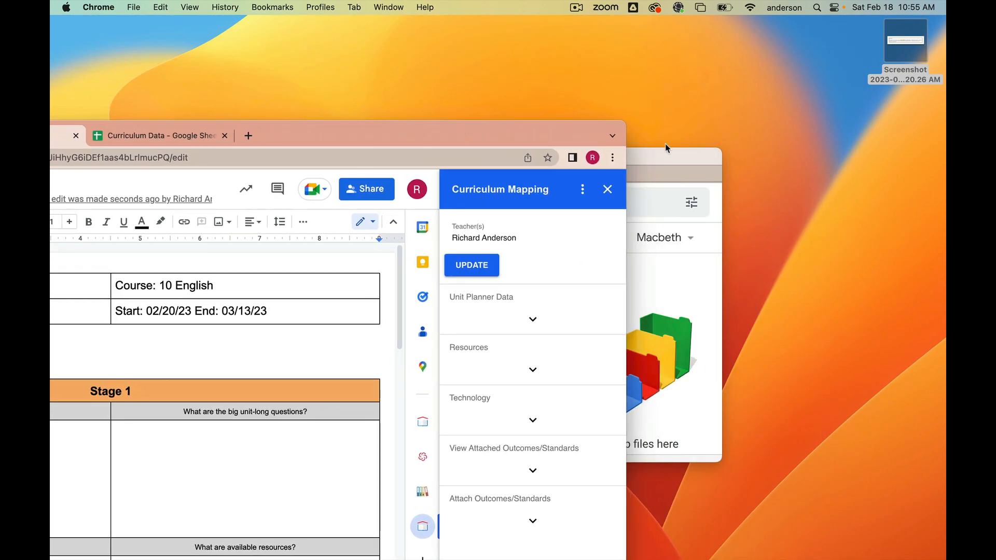
left_click_drag(665, 148, 722, 84)
left_click(893, 60)
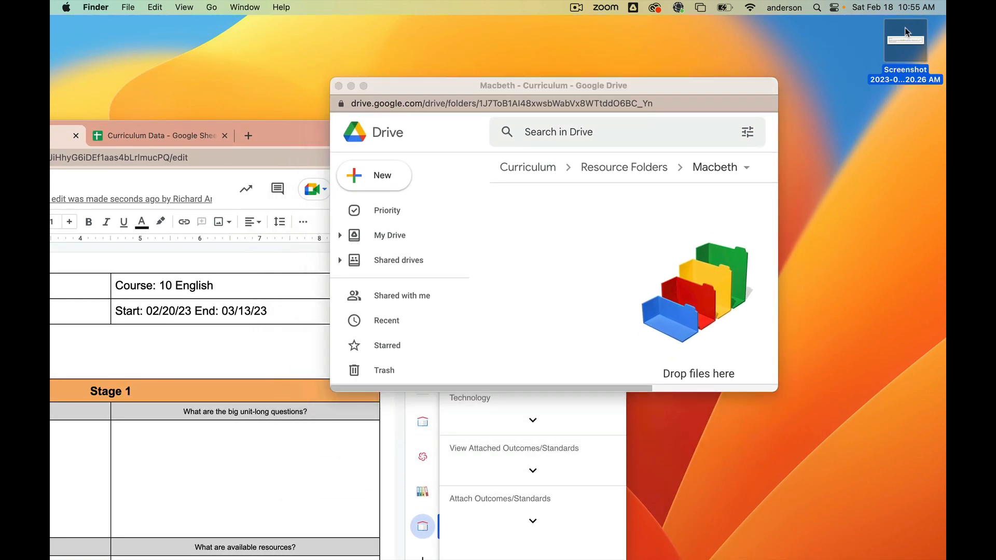
left_click_drag(905, 32, 632, 212)
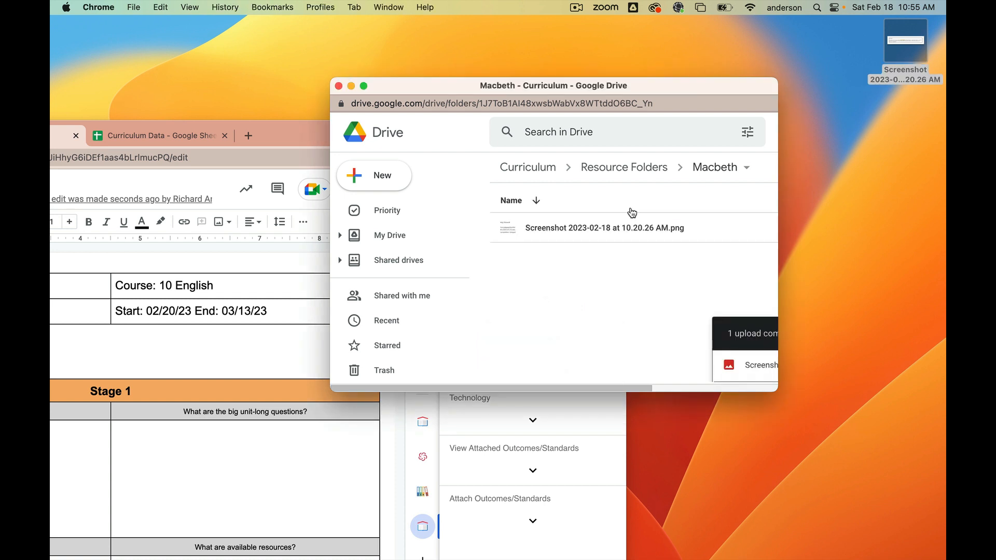
- Return to the Macbeth document and expand the Resources section of the Curriculum Mapping sidebar
double_click(290, 125)
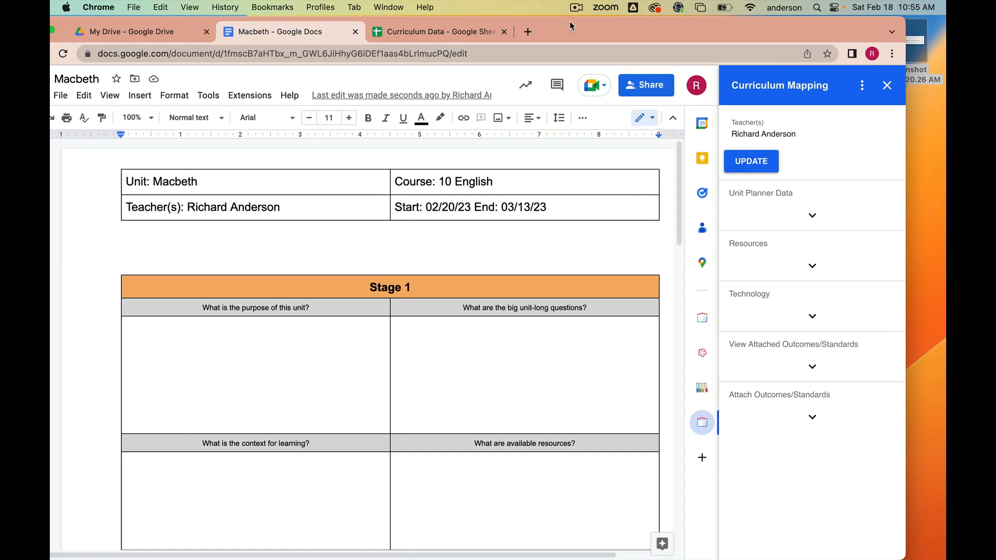
left_click(819, 271)
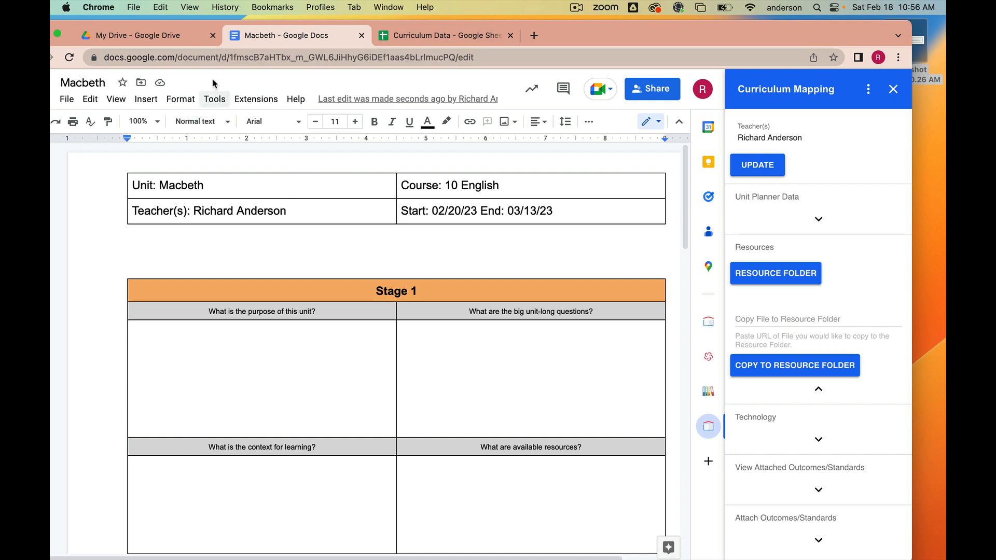
- Open the Standards Tutorial document from the Recent files list in Drive
left_click(170, 37)
left_click(139, 271)
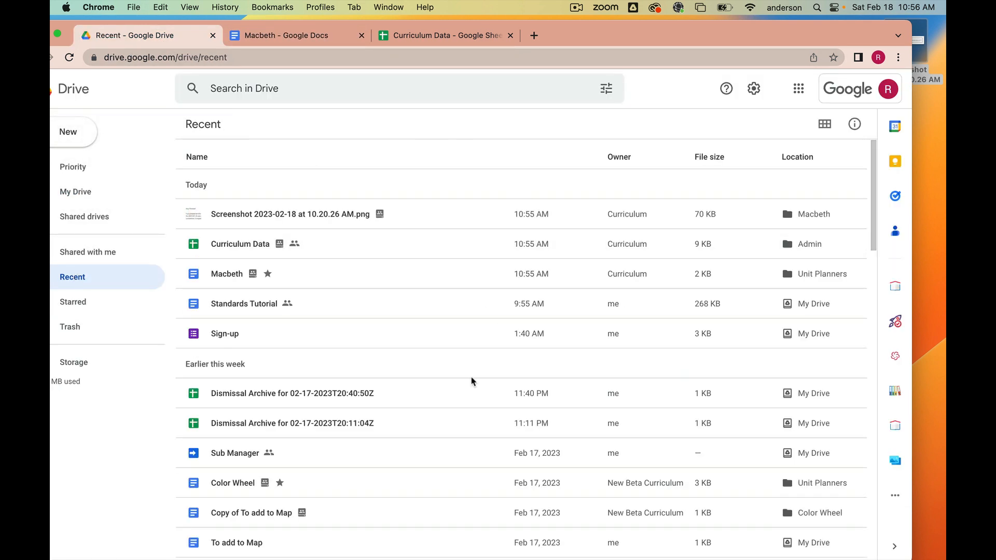
scroll(458, 413, "down", 1)
scroll(459, 414, "down", 2)
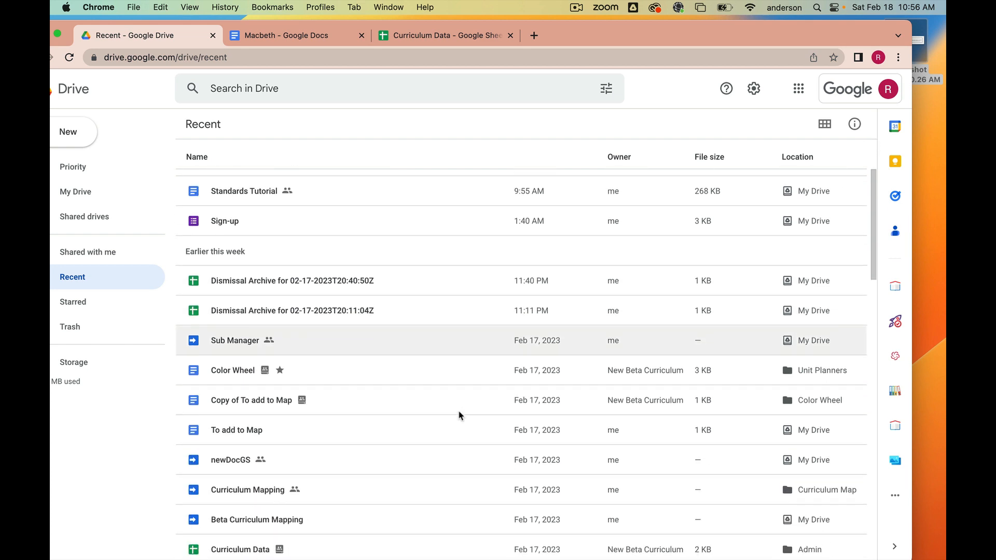
scroll(458, 413, "up", 1)
left_click(242, 206)
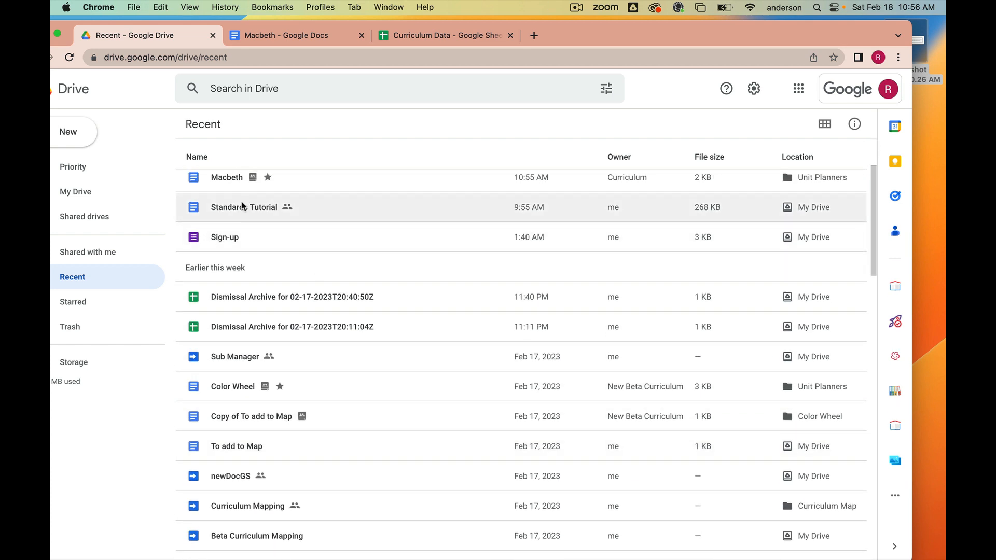
double_click(243, 207)
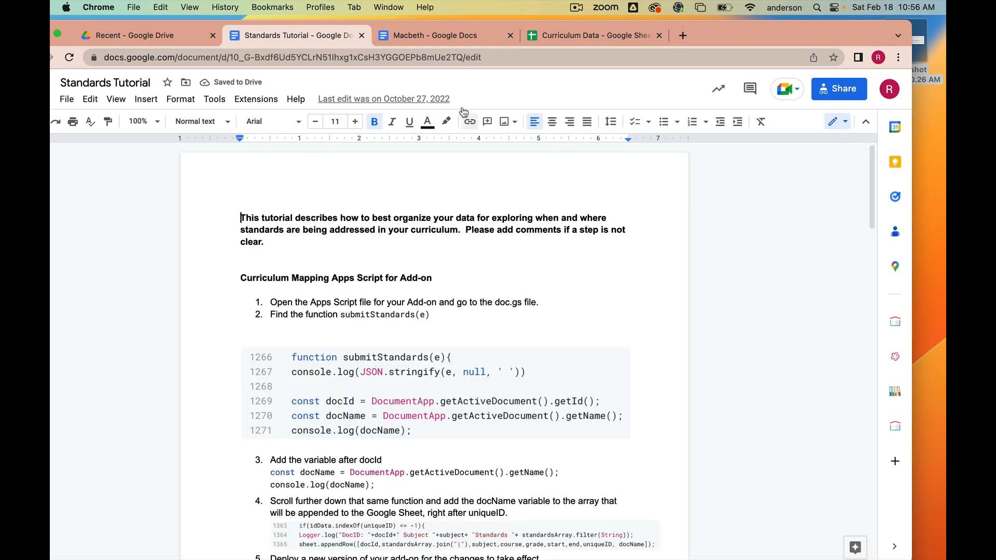
- Copy the Standards Tutorial's URL, paste it into the Macbeth planner's Copy File to Resource Folder field, and copy it
left_click(485, 53)
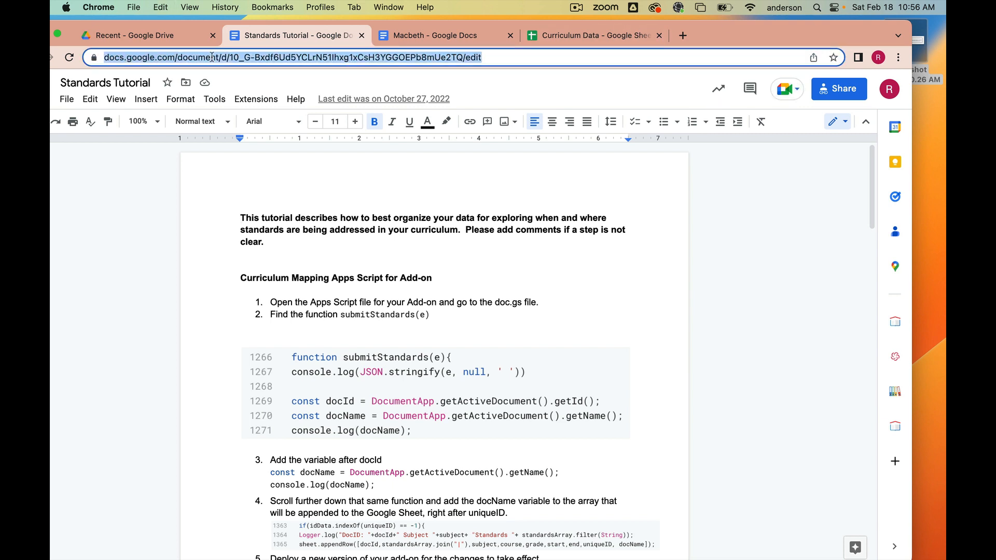
left_click(449, 35)
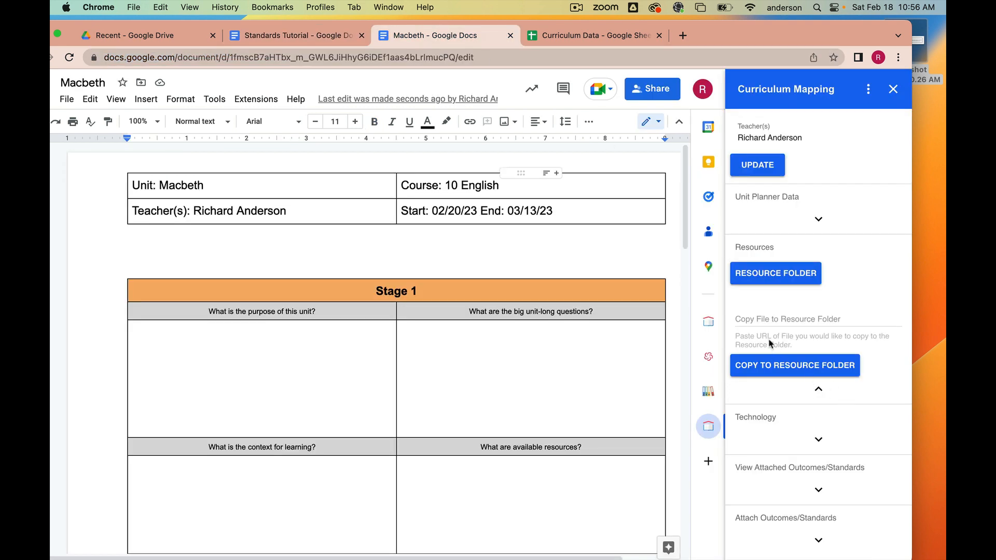
left_click(761, 320)
key("super+v")
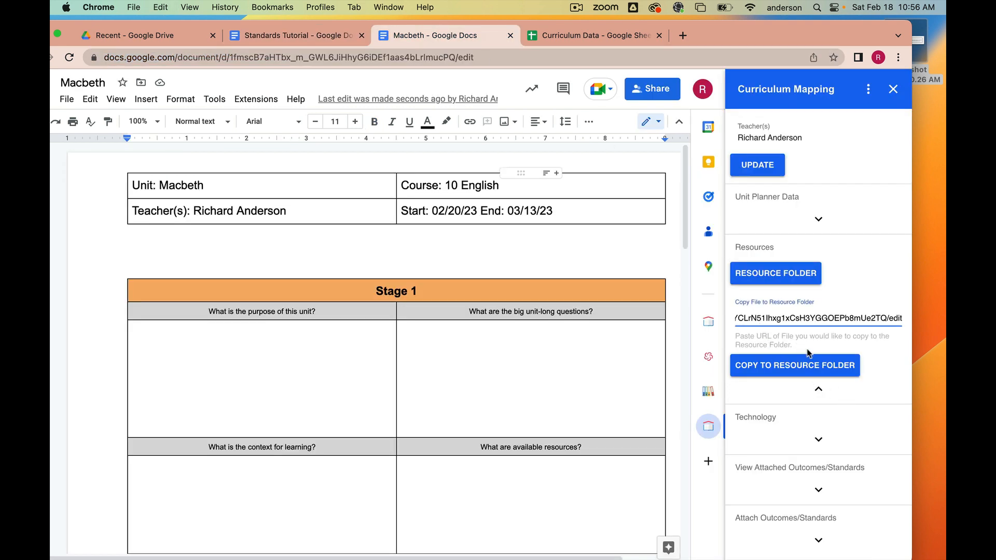
left_click(805, 367)
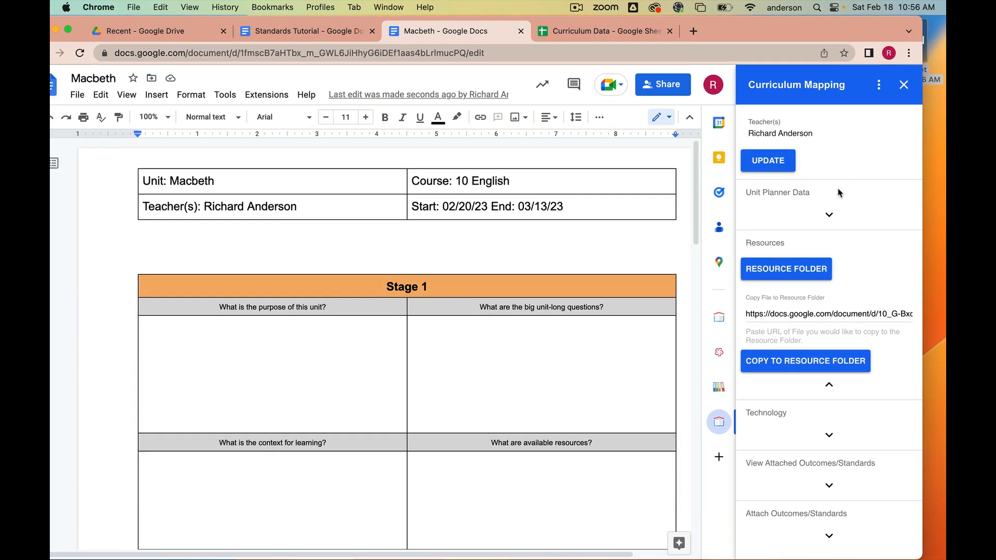
- Open the unit's resource folder to check its files, close it, and expand View Attached Outcomes/Standards
left_click(795, 273)
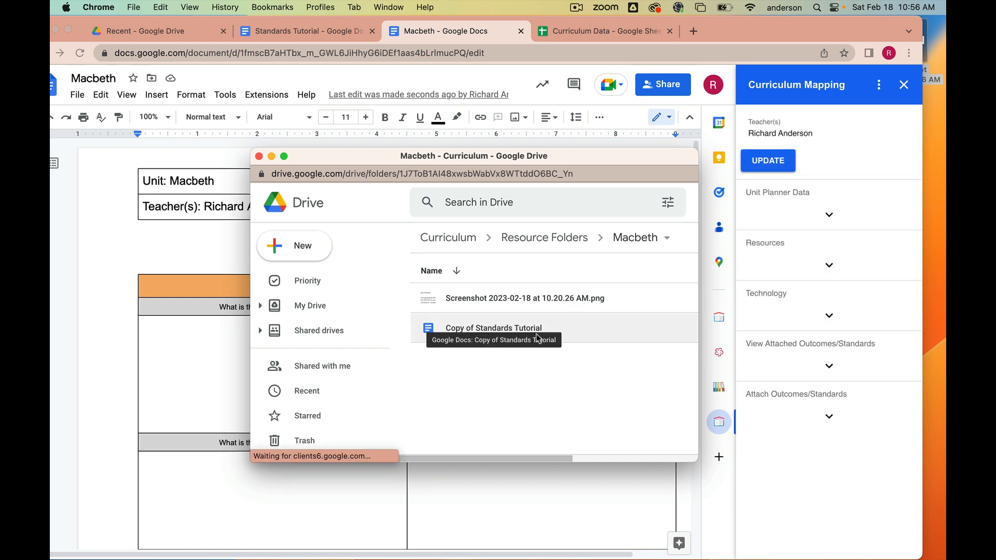
left_click(258, 156)
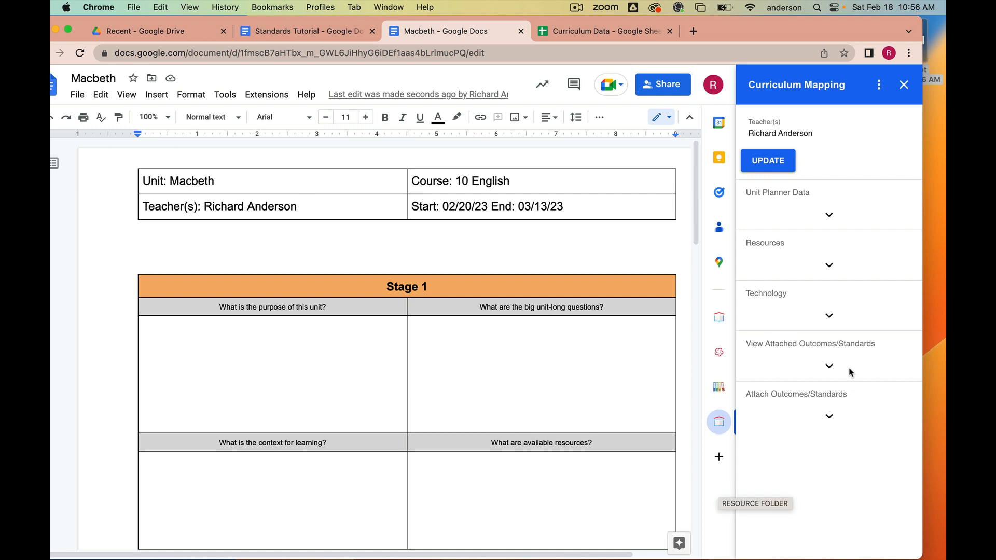
left_click(830, 367)
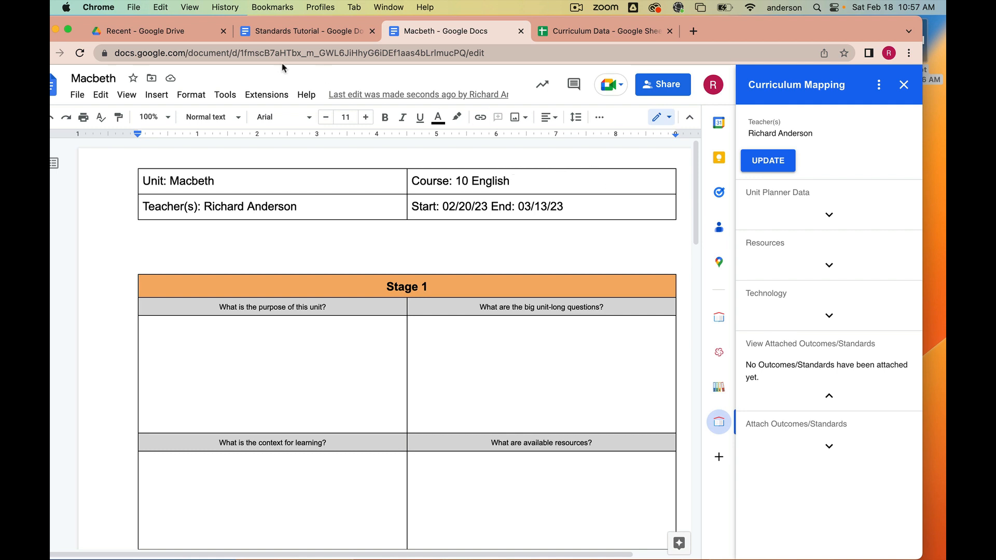
- Open the English spreadsheet in the Curriculum shared drive's Outcomes folder
left_click(197, 35)
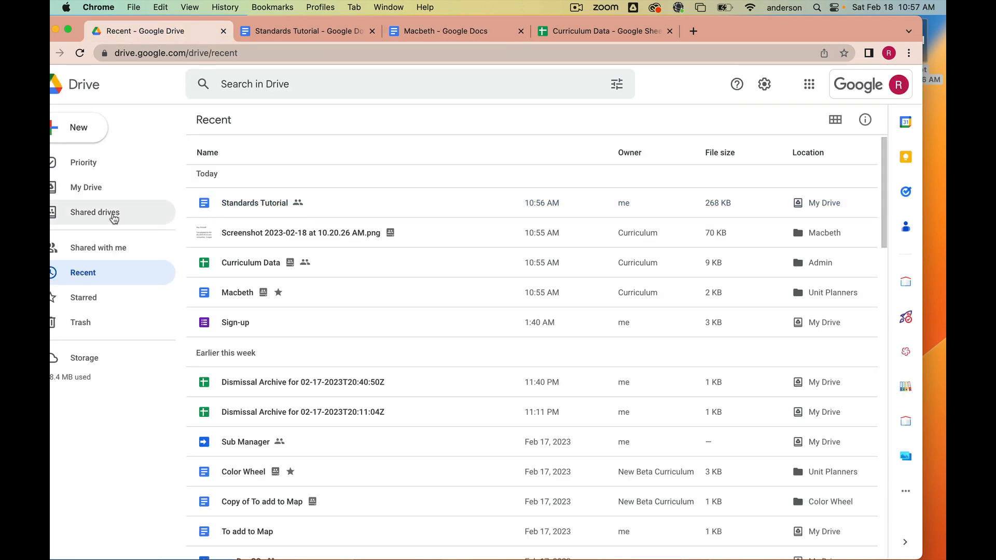
left_click(115, 213)
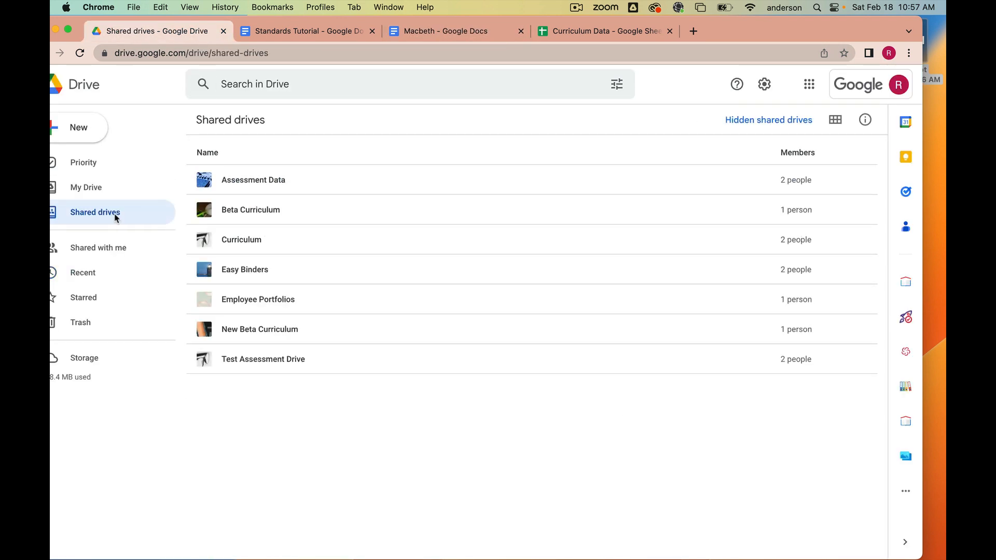
left_click(244, 244)
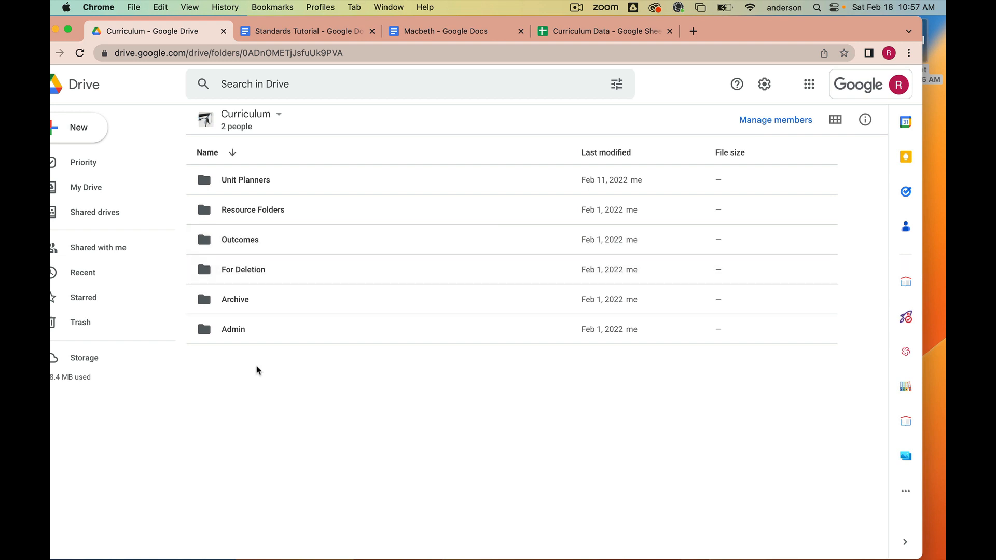
left_click(247, 248)
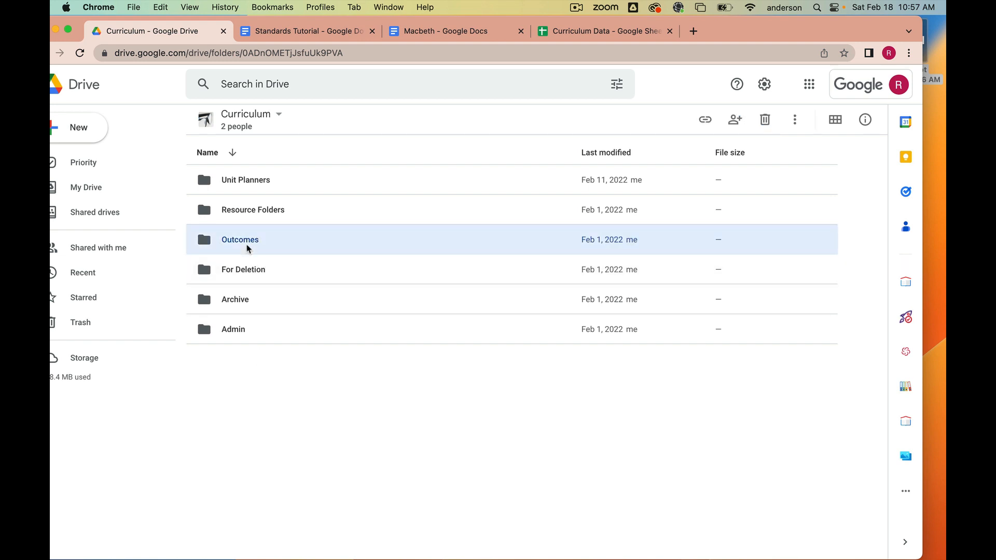
double_click(247, 249)
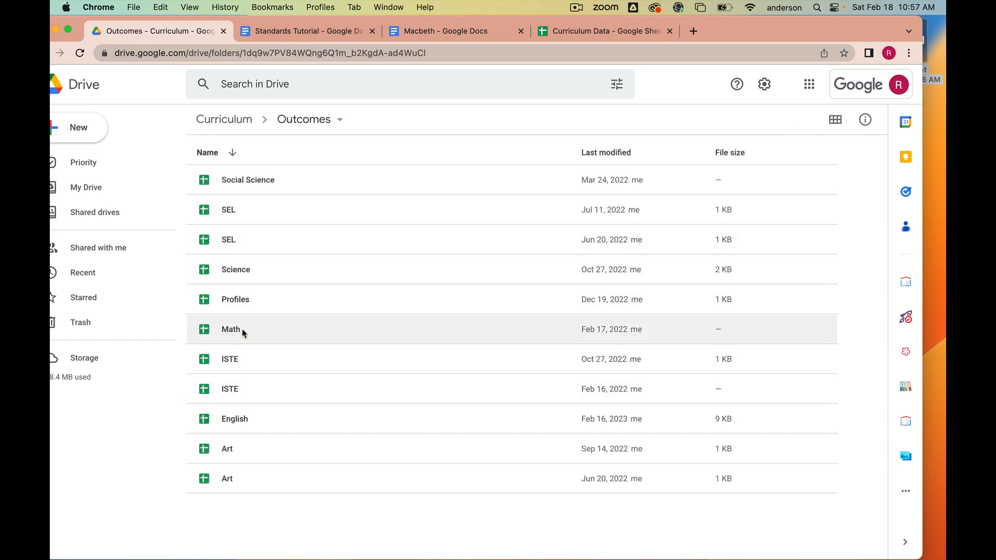
left_click(233, 420)
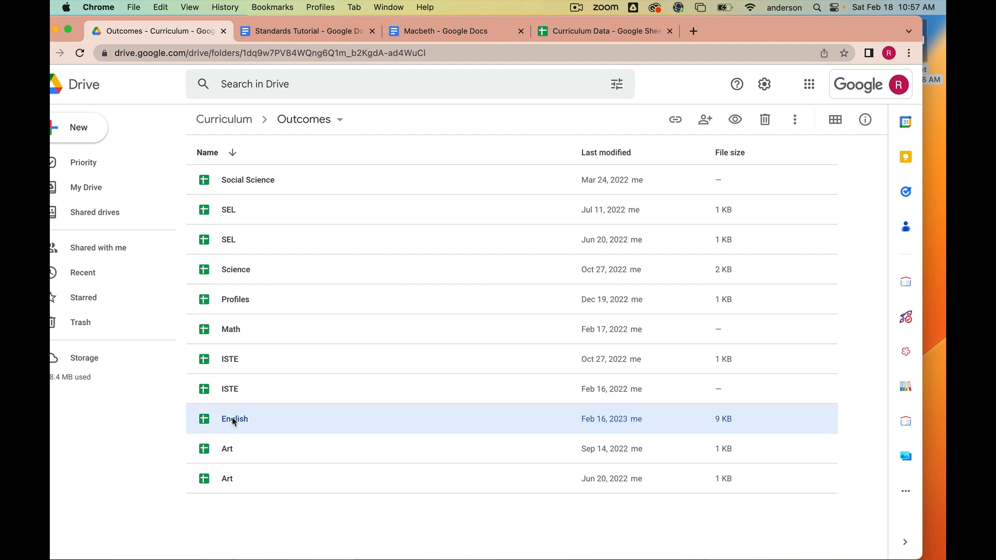
double_click(233, 420)
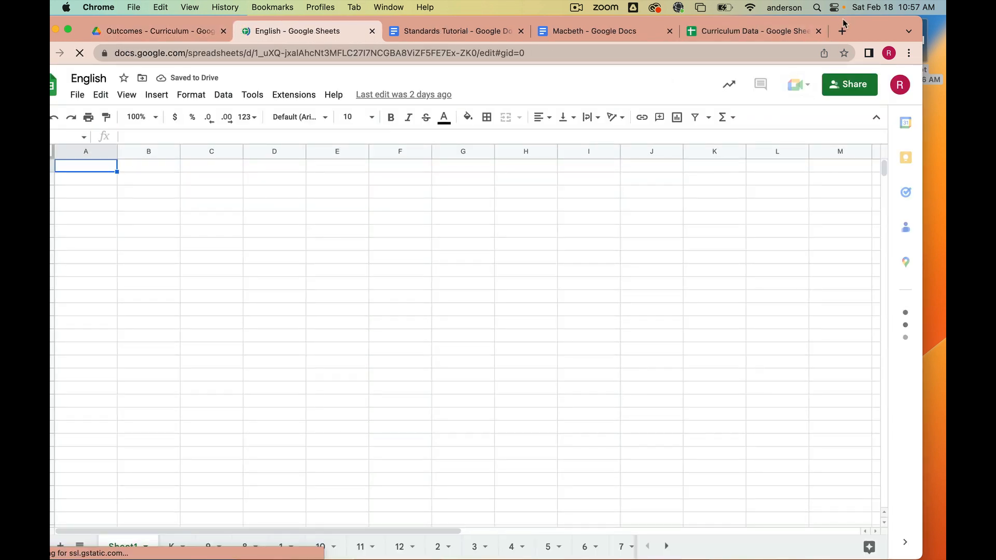
- Switch to the English spreadsheet's 10 sheet and open the Curriculum Mapping sidebar
left_click_drag(864, 27, 876, 31)
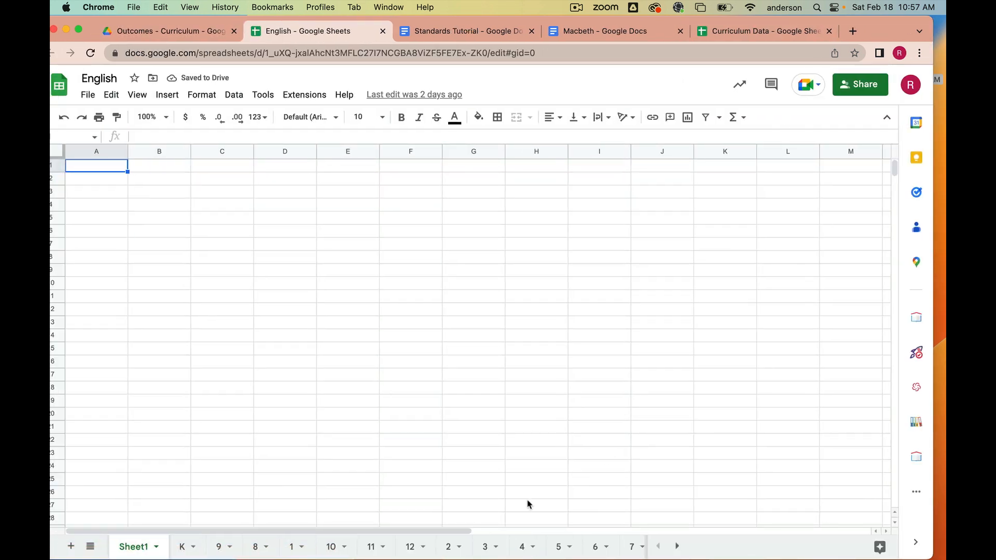
left_click(331, 547)
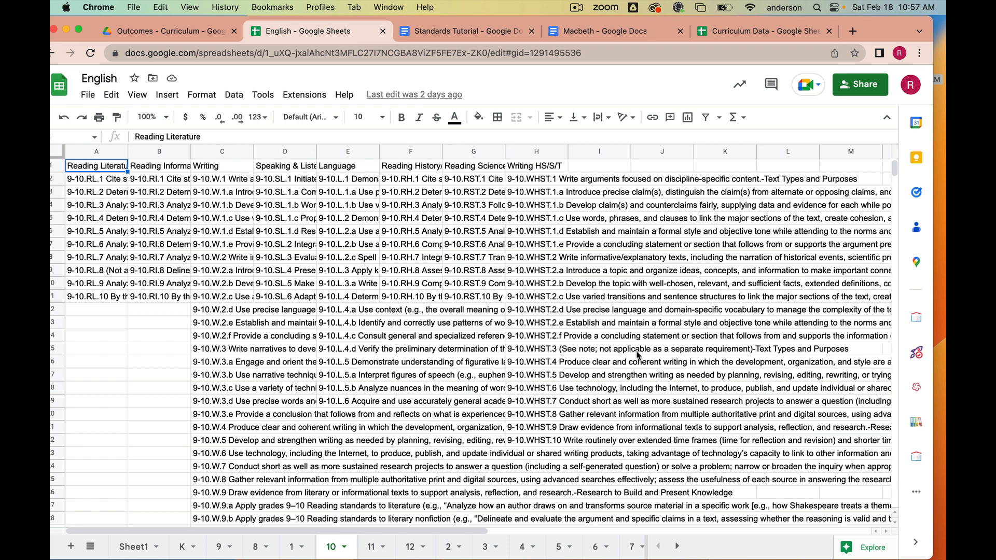
left_click(916, 458)
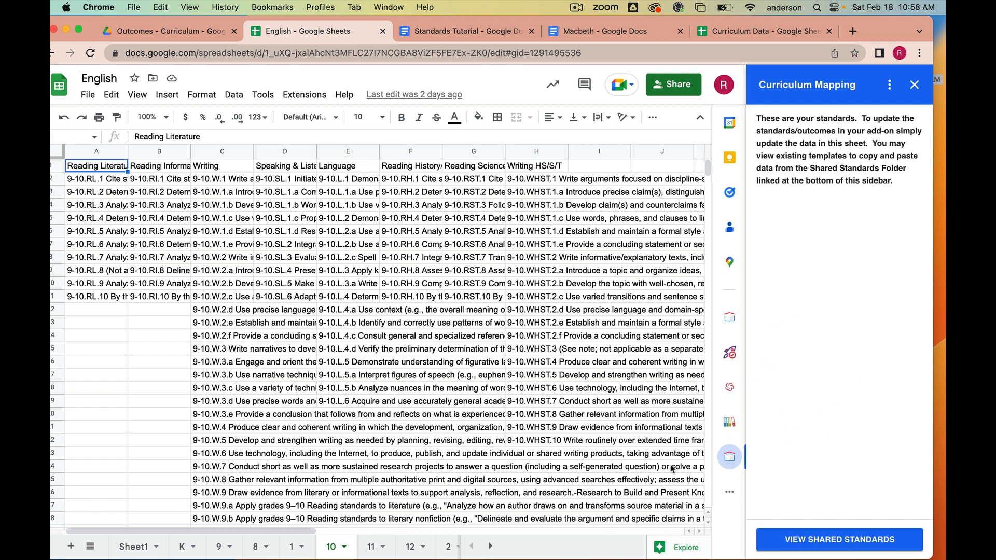
- Open the shared standards folder and browse the NGSS spreadsheet's 4 and 3 sheets
left_click(851, 541)
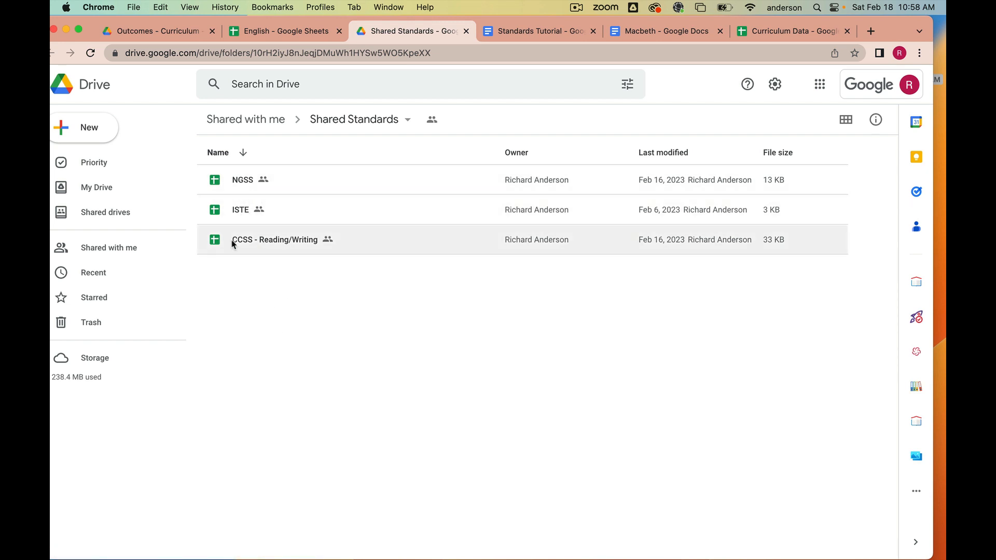
double_click(237, 187)
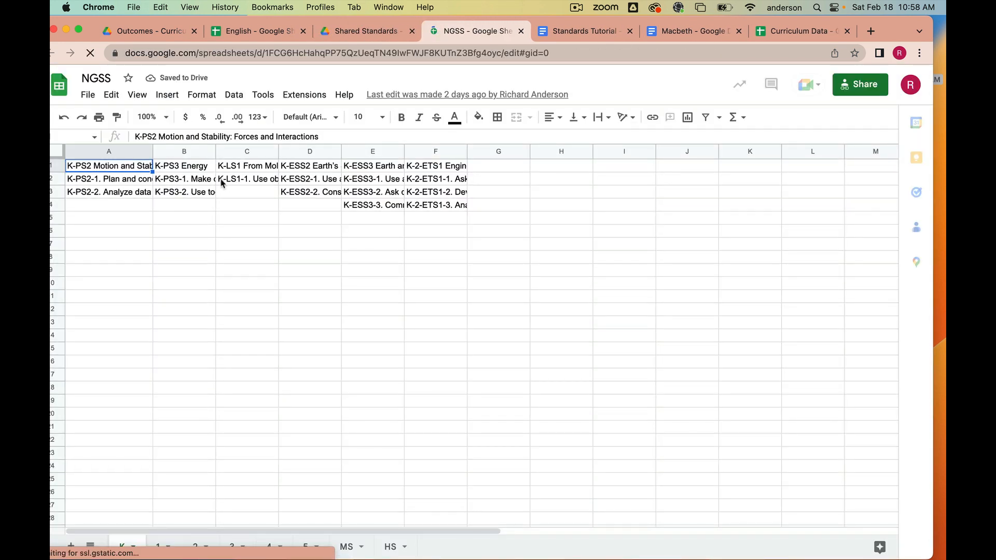
left_click(270, 546)
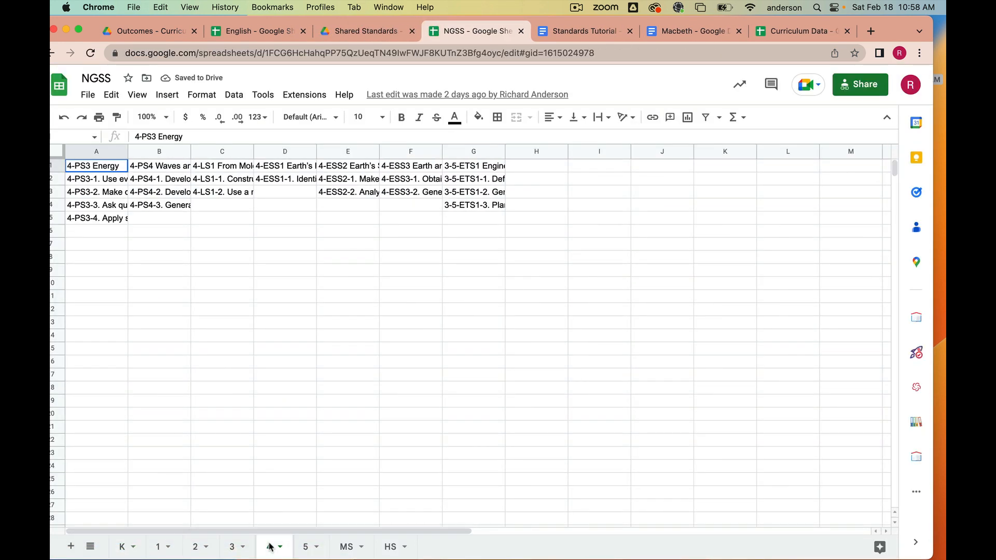
left_click(234, 546)
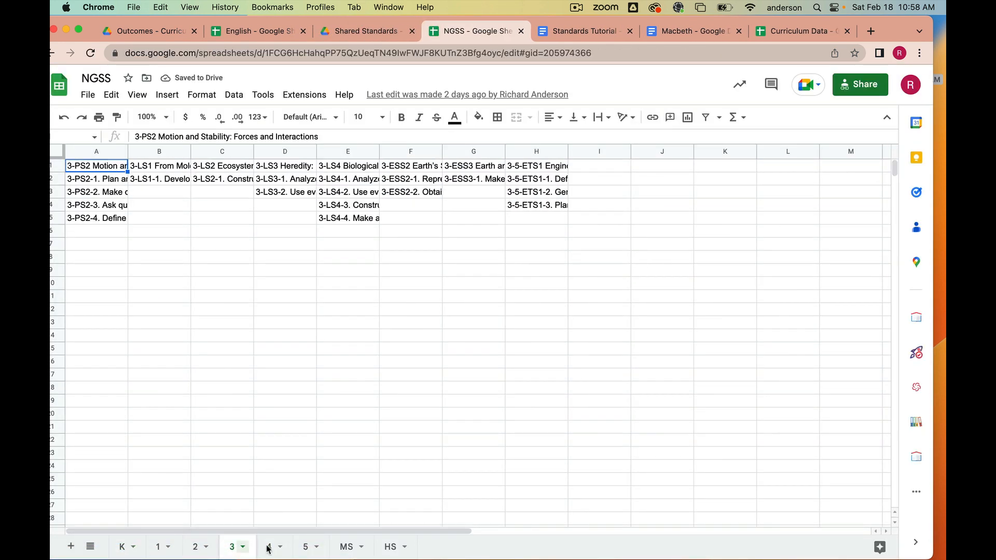
- Close the NGSS and Shared Standards tabs and return to the Macbeth document
left_click(520, 31)
left_click(411, 32)
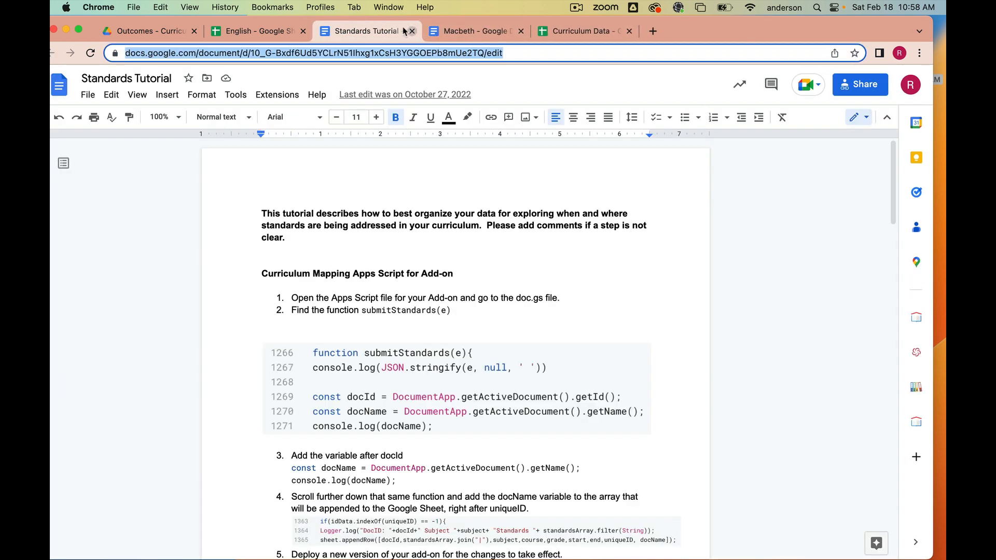
left_click(240, 37)
left_click(488, 36)
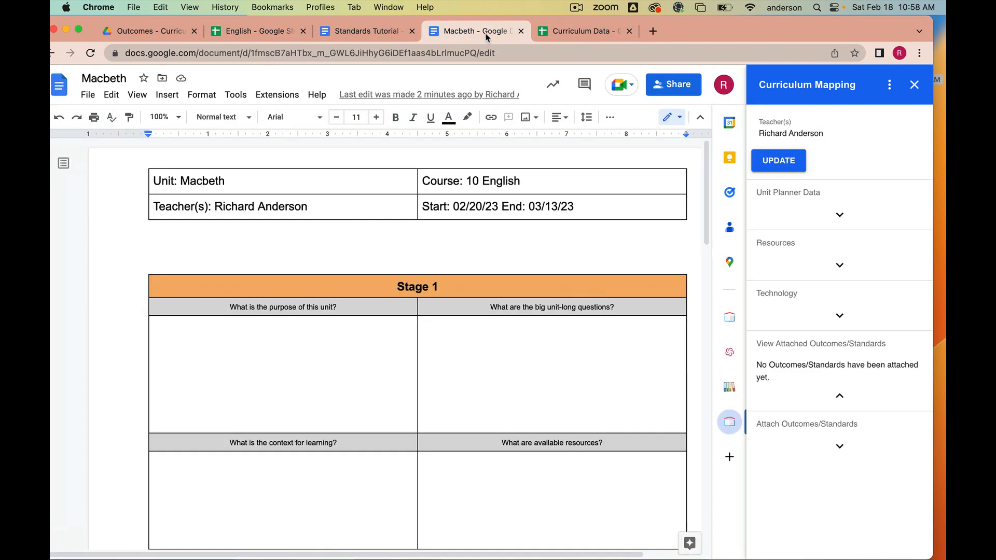
- Open the English outcomes for attaching to the unit and expand the Reading Literature strand
left_click(840, 445)
scroll(825, 468, "down", 3)
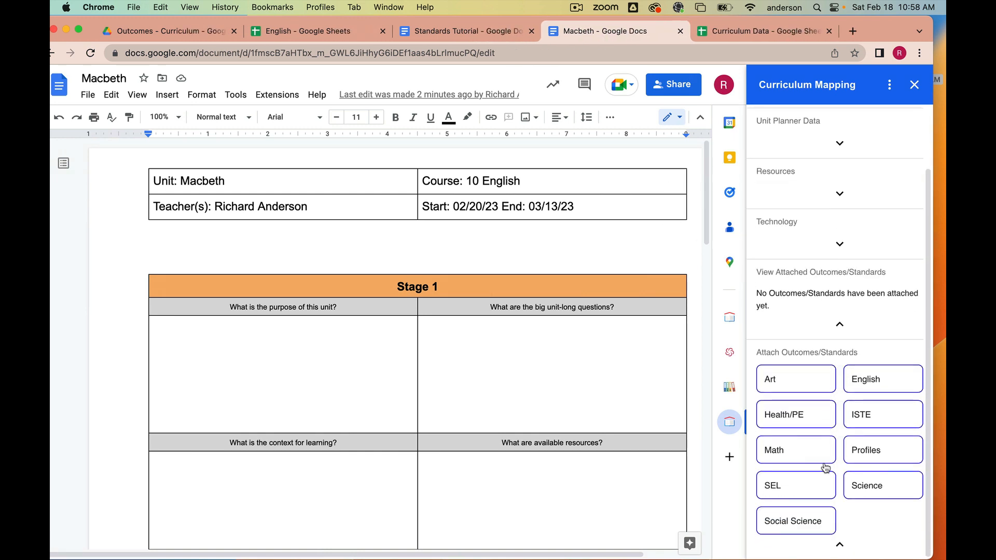
left_click(877, 384)
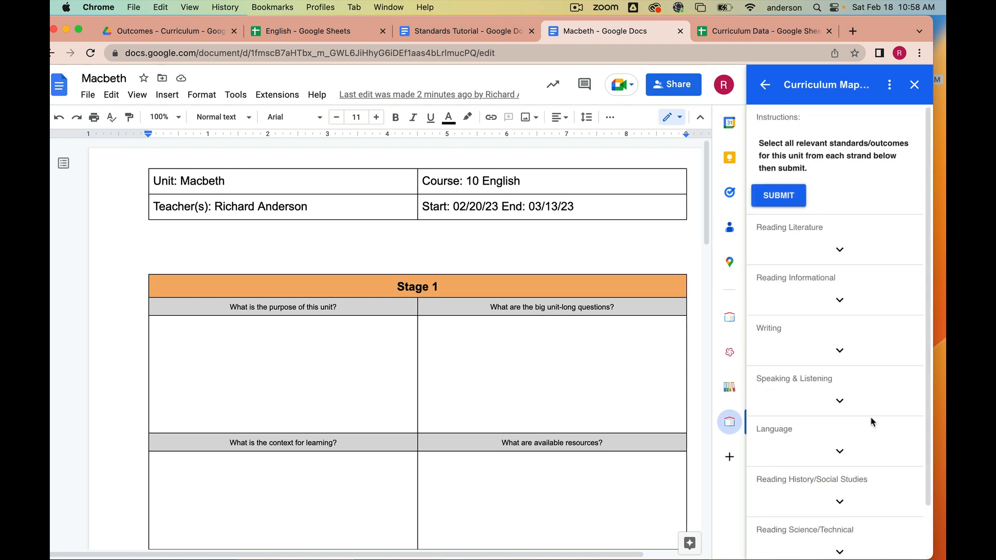
scroll(872, 421, "down", 2)
left_click(849, 191)
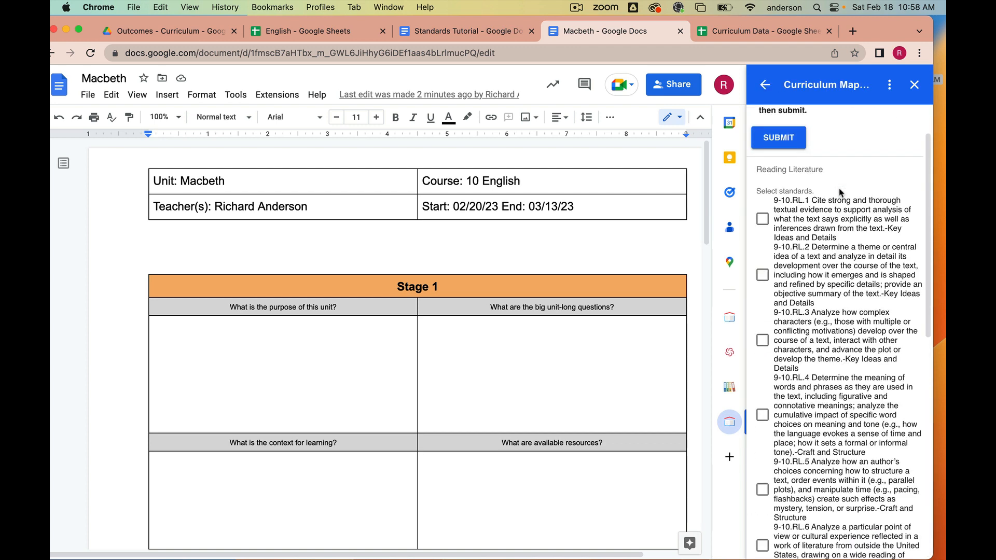
- Place the cursor in the Stage 3 skills cell and select standards 9-10.RL.1, 9-10.RL.2 and 9-10.RL.3
scroll(835, 361, "down", 2)
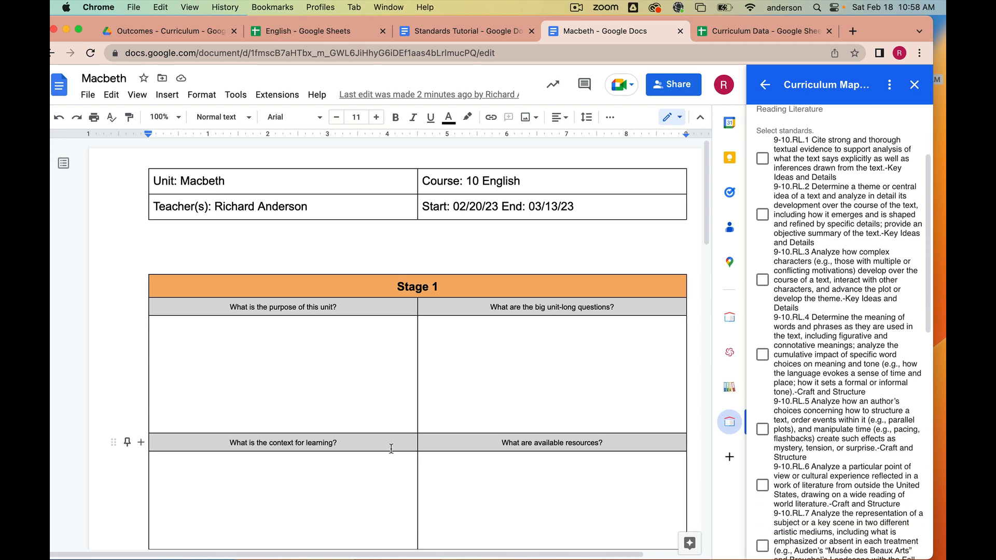
scroll(391, 447, "down", 7)
scroll(391, 450, "down", 8)
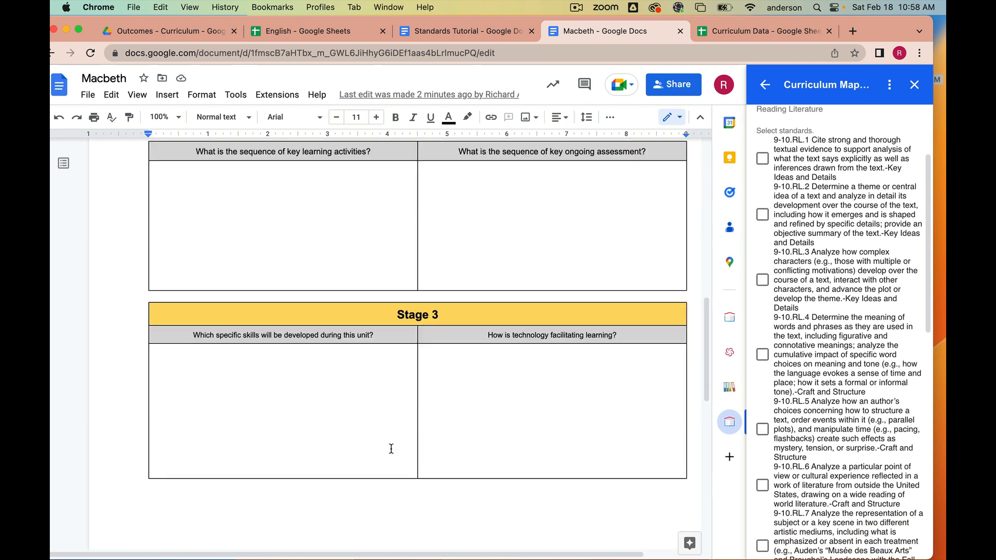
left_click(177, 317)
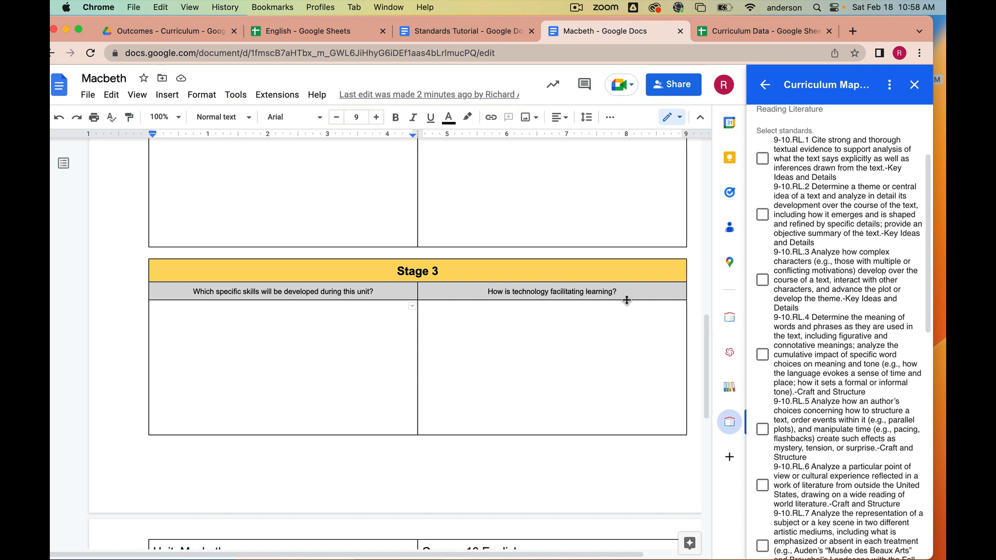
left_click(763, 158)
left_click(762, 214)
left_click(762, 280)
- Expand the Reading Informational strand and select standards 9-10.RI.1 and 9-10.RI.2
scroll(806, 316, "down", 10)
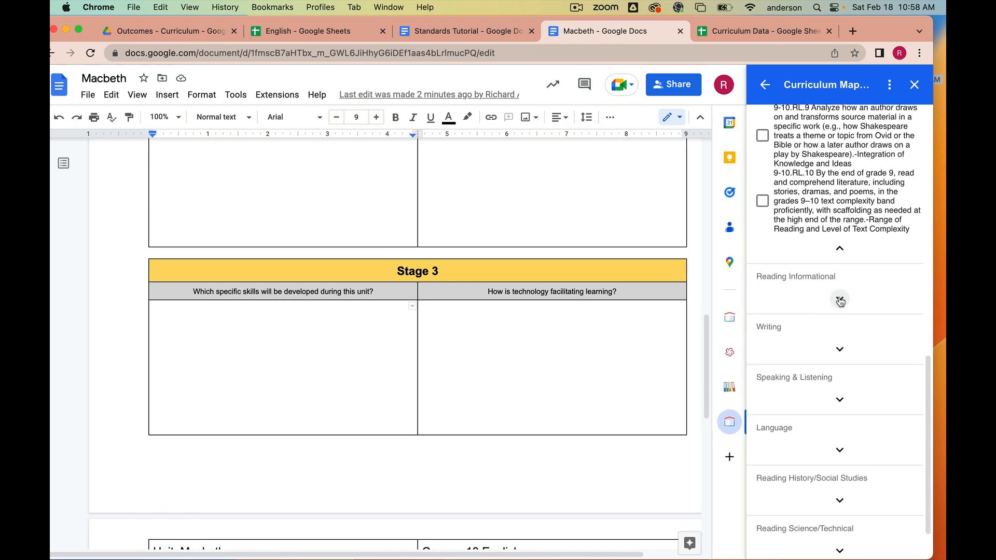
left_click(839, 299)
left_click(763, 326)
left_click(763, 382)
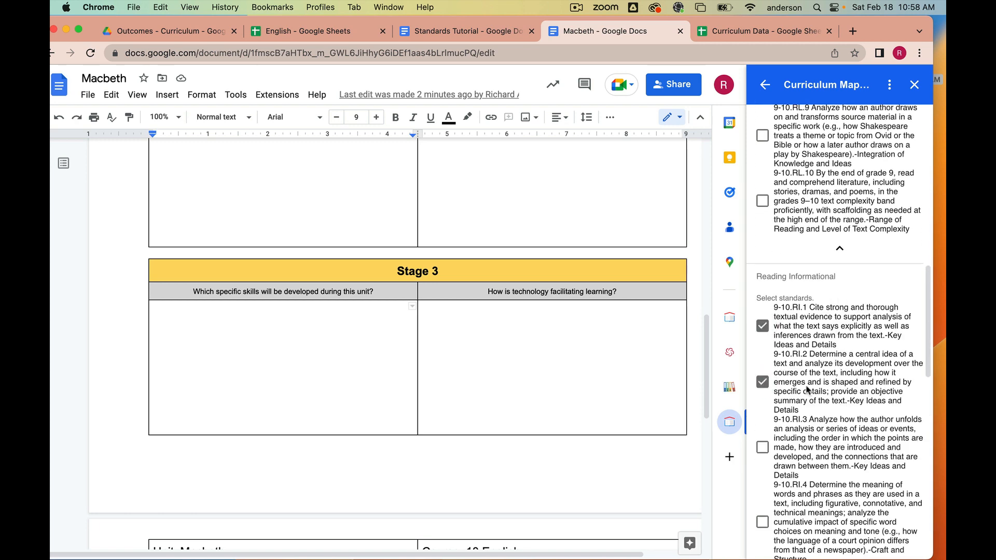
scroll(807, 389, "down", 8)
left_click(763, 369)
- Expand the Writing strand, select standards 9-10.W.1 and 9-10.W.1.a, and submit the selected standards
scroll(762, 371, "down", 6)
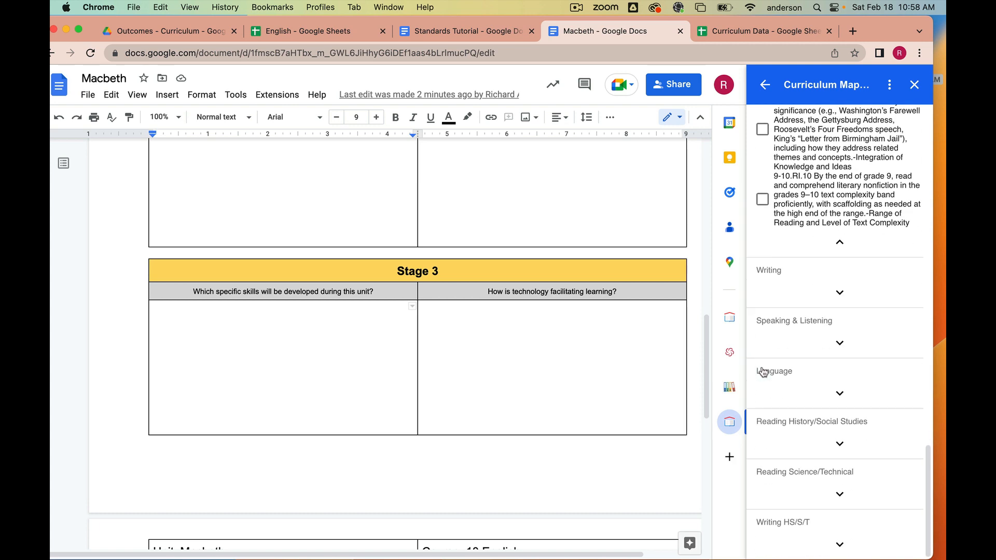
left_click(837, 300)
left_click(762, 320)
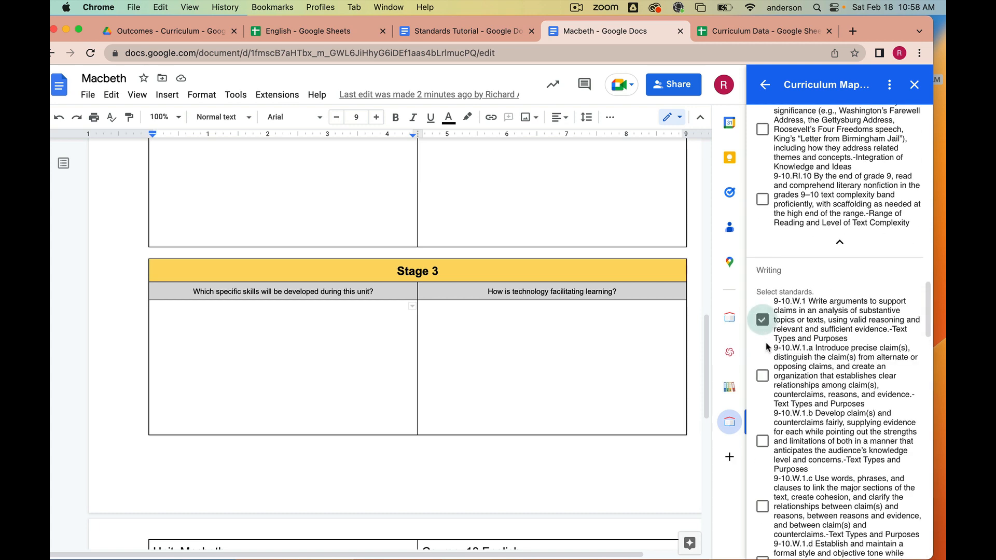
left_click(762, 375)
scroll(829, 352, "up", 15)
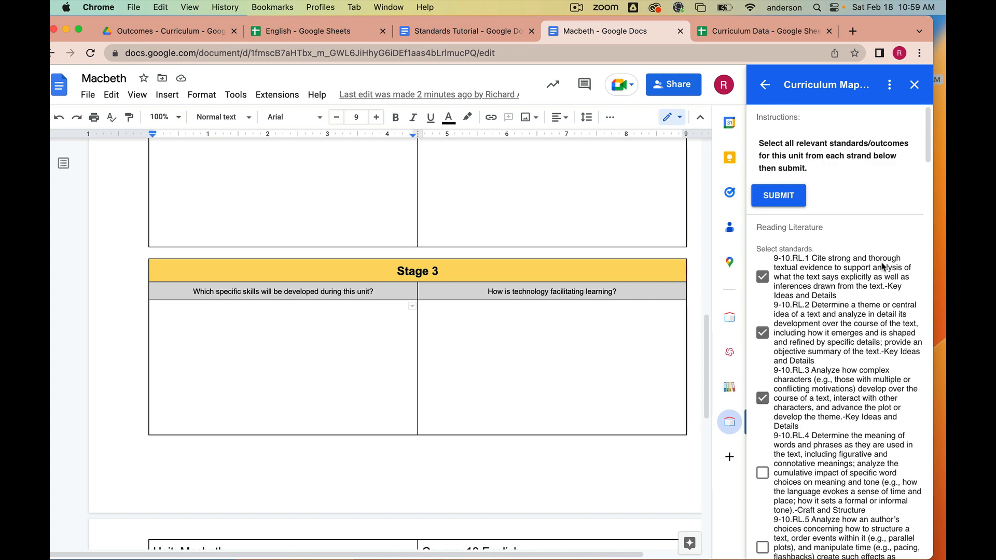
left_click(789, 201)
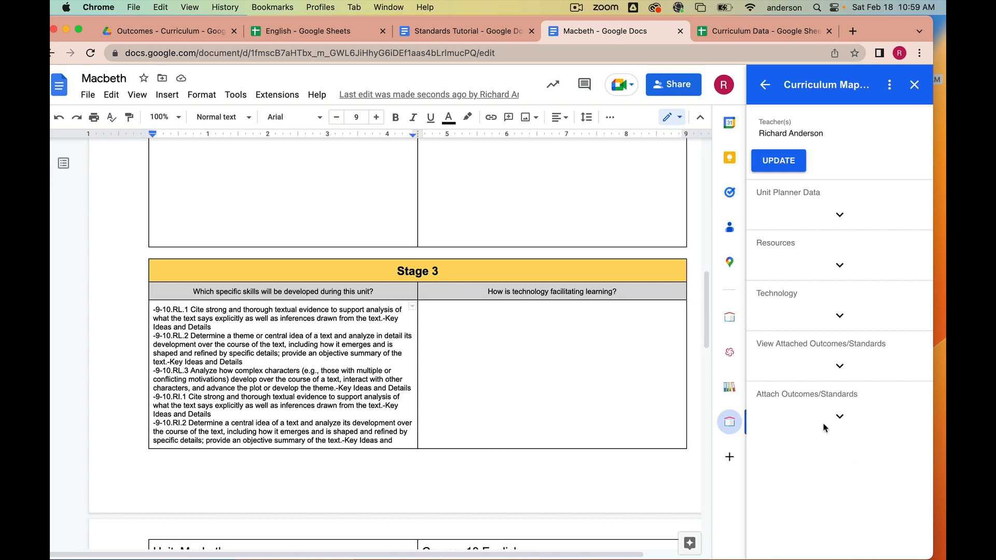
- Set the unit's technology tools to Adobe Photoshop, Google Slides and Kahoot and apply the changes
left_click(839, 316)
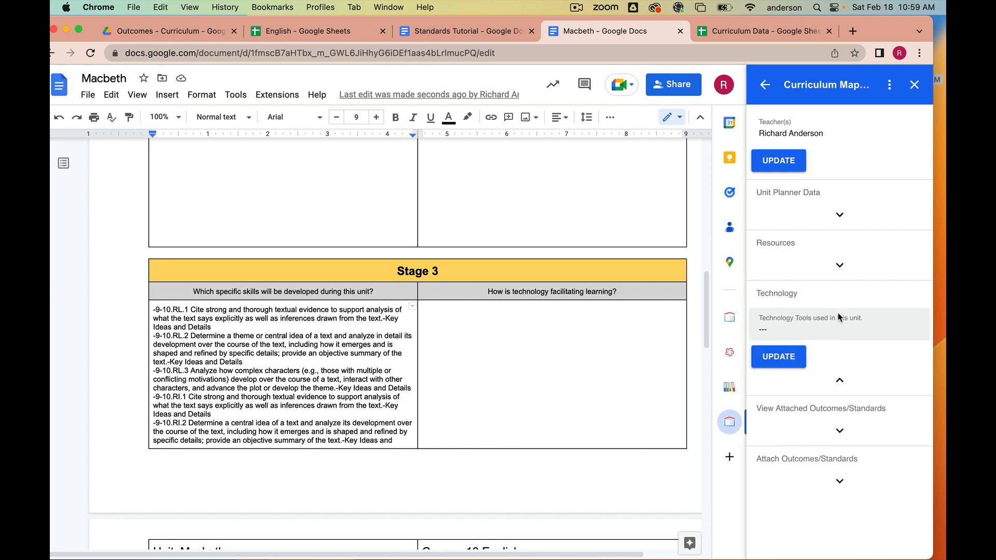
left_click(792, 358)
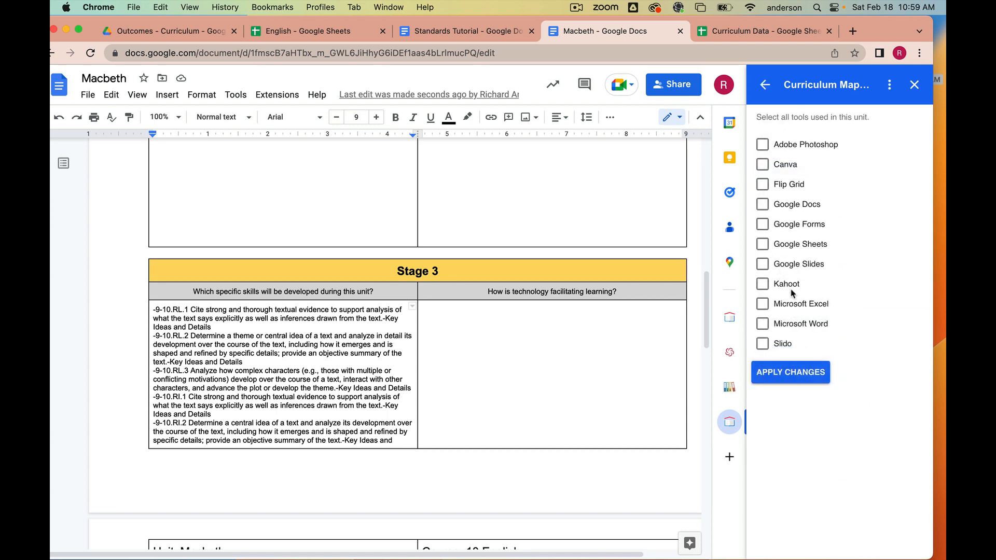
left_click(767, 149)
left_click(763, 265)
left_click(763, 285)
left_click(795, 379)
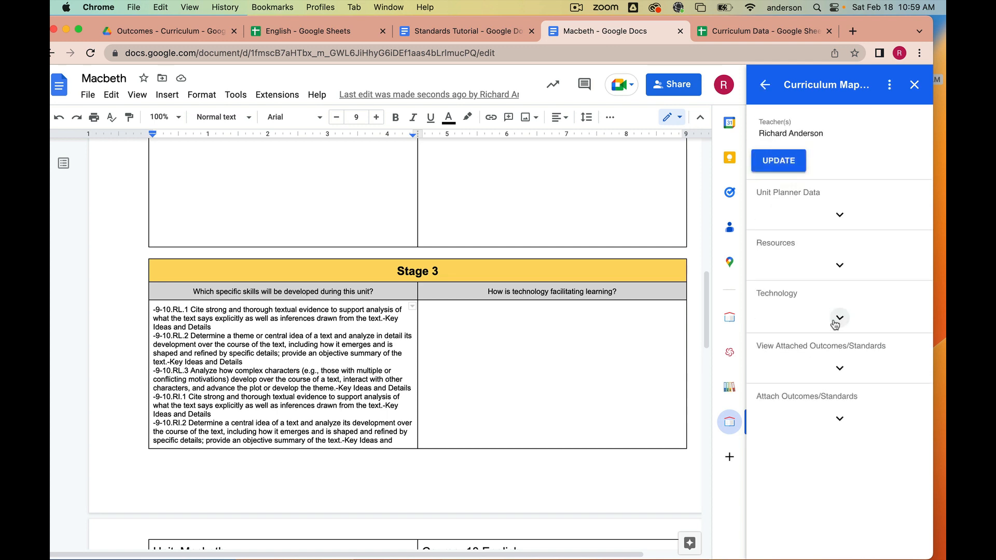
- Review the Technology and Resources sections in the sidebar and the top of the Macbeth document
left_click(839, 318)
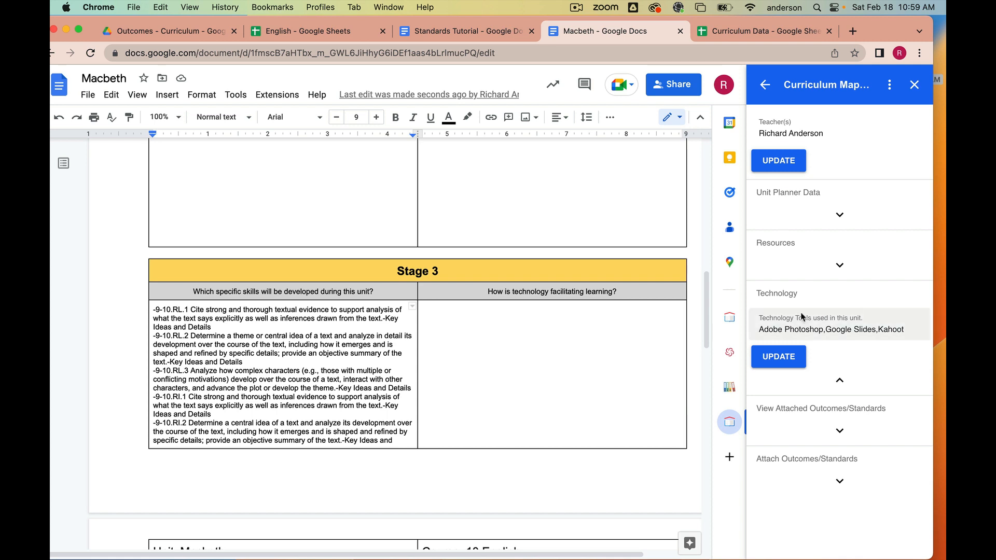
left_click(840, 265)
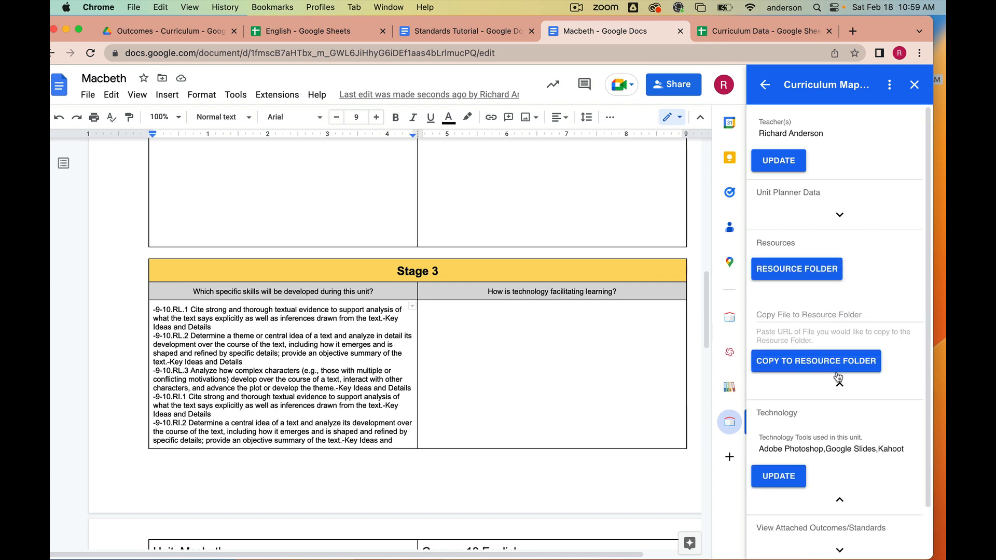
left_click(840, 387)
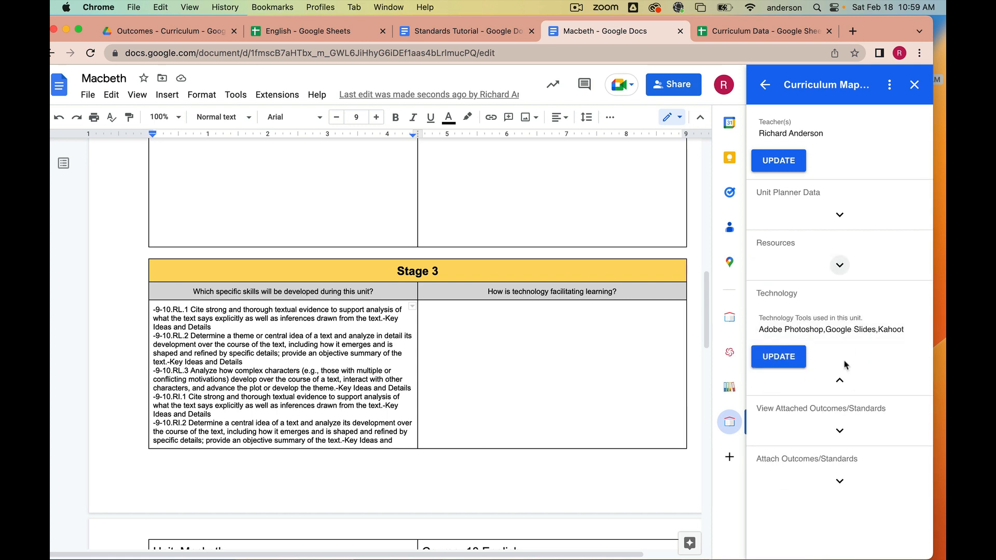
left_click_drag(888, 32, 885, 32)
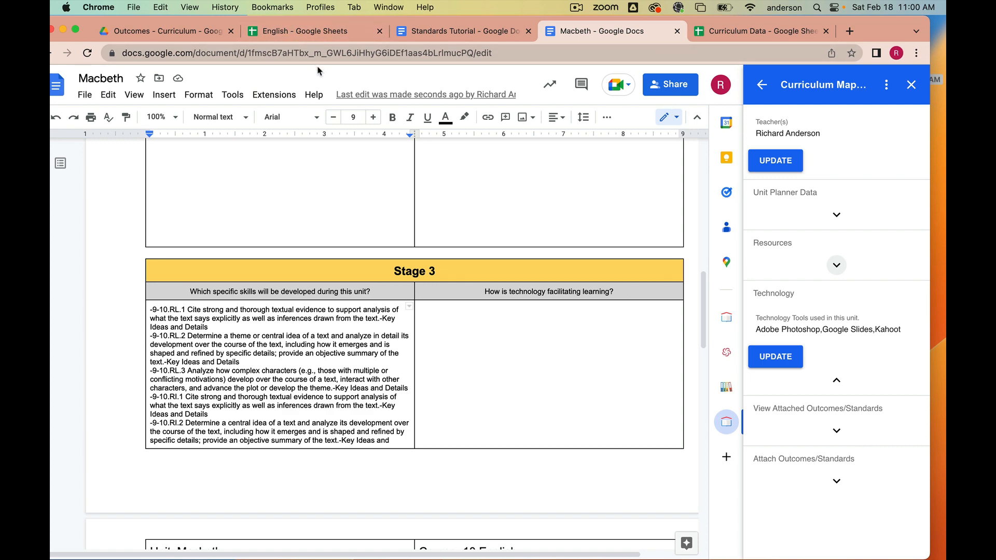
scroll(345, 332, "up", 15)
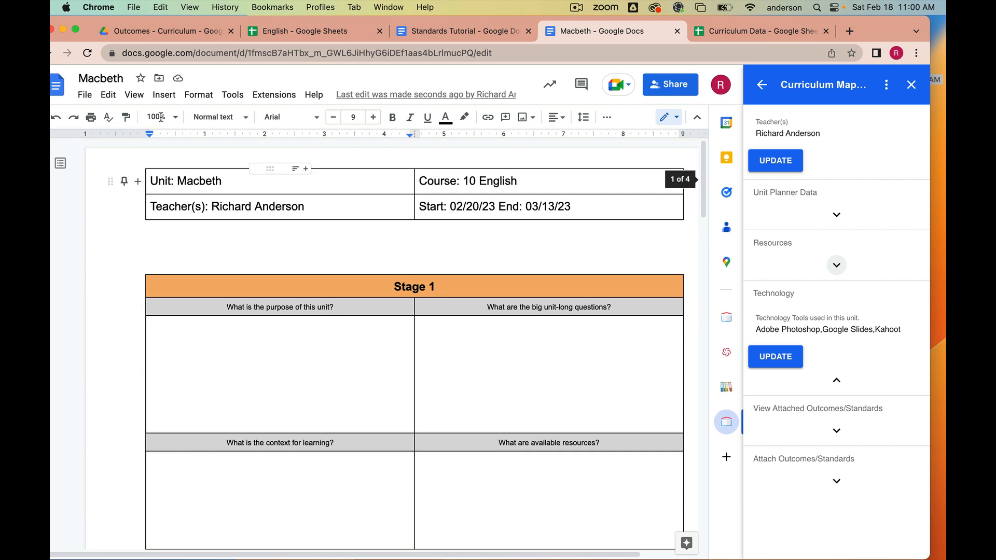
- Switch to the Curriculum Data spreadsheet, open the Curriculum Mapping sidebar, and go to the Files sheet
left_click(739, 34)
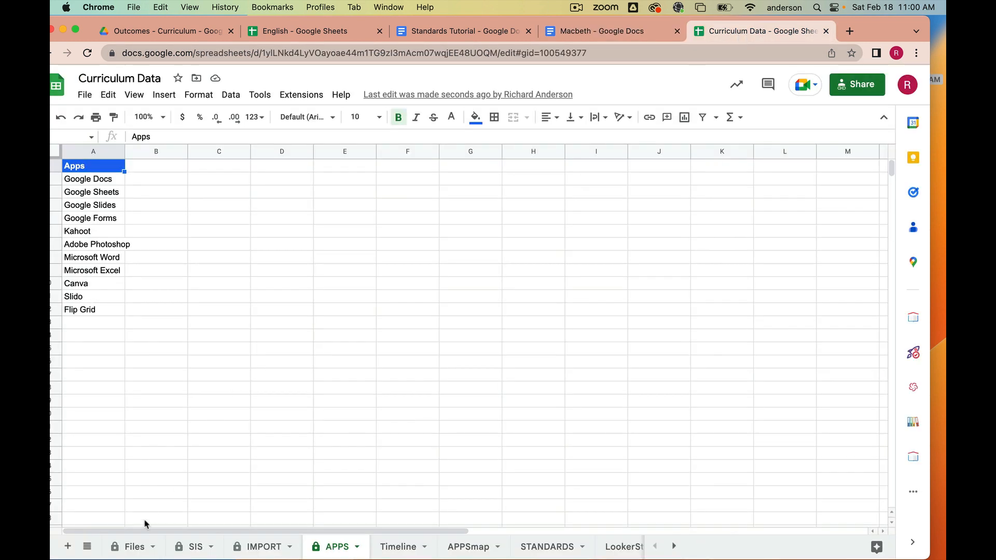
left_click(914, 459)
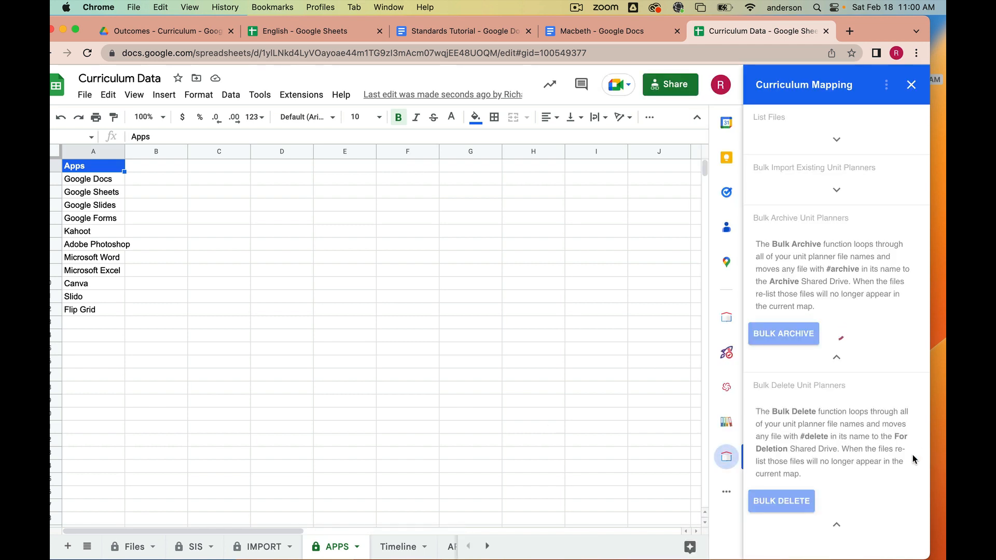
left_click(132, 546)
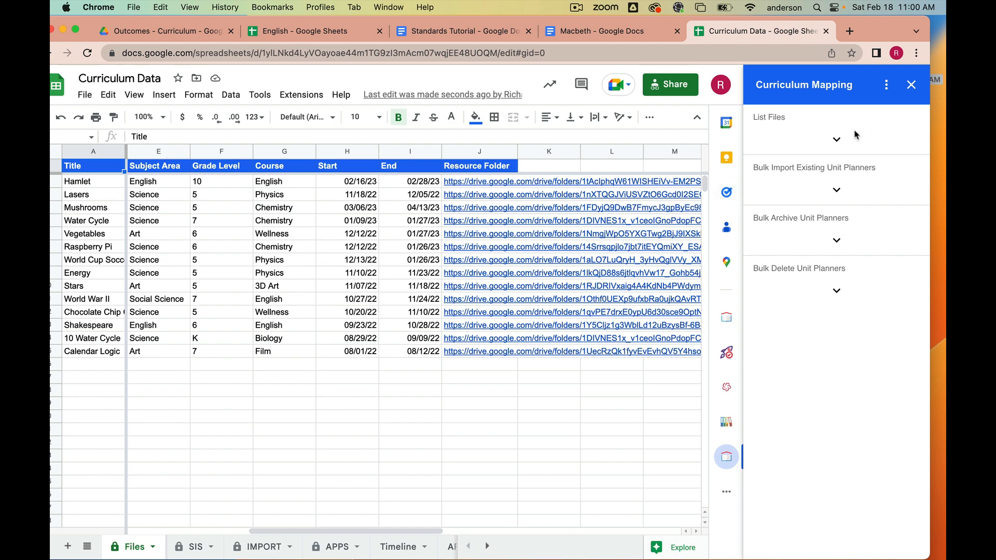
- Relist the unit planner files from the List Files section and close the completion dialog
left_click(836, 139)
left_click(776, 223)
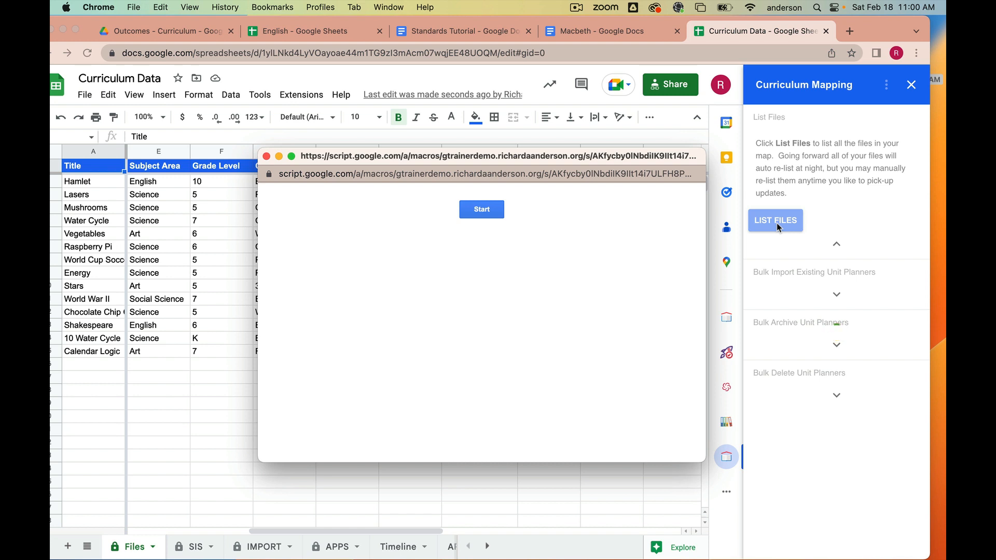
left_click(475, 213)
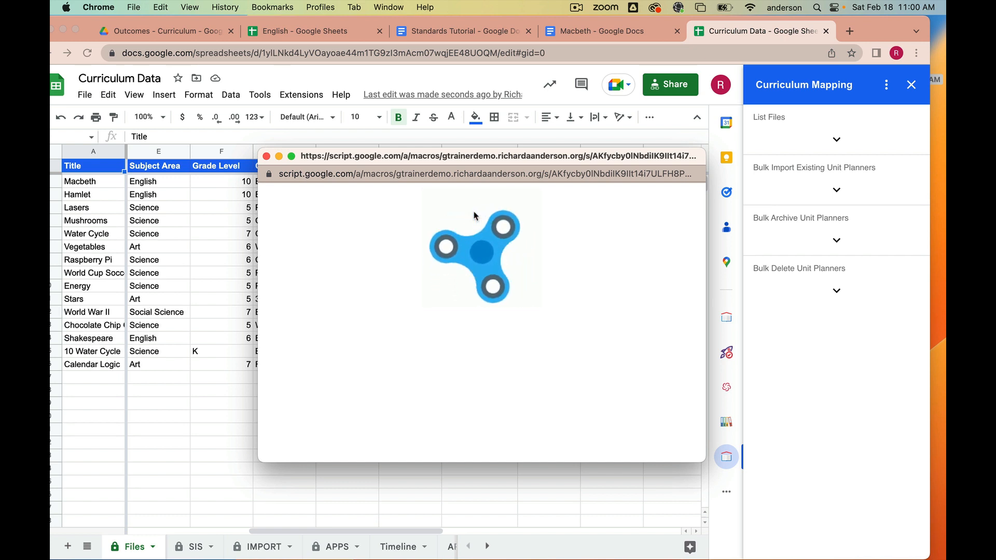
left_click(266, 156)
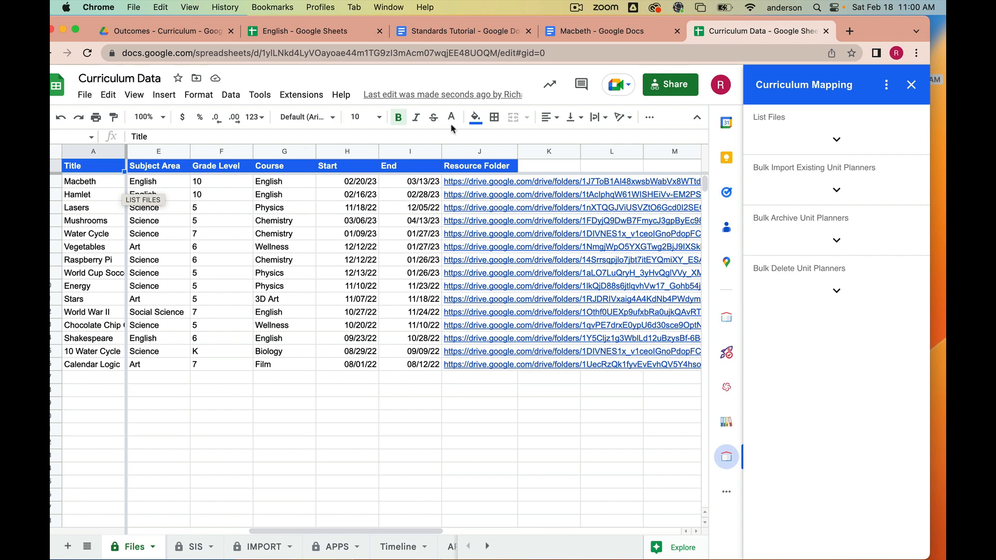
- Open the Looker Studio curriculum map and browse the Apps filter options
left_click(886, 85)
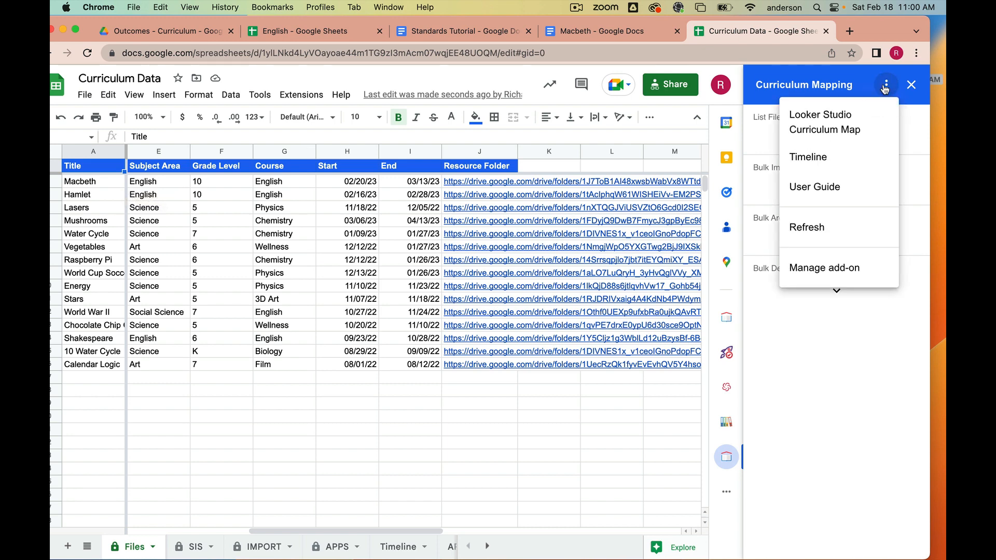
left_click(855, 113)
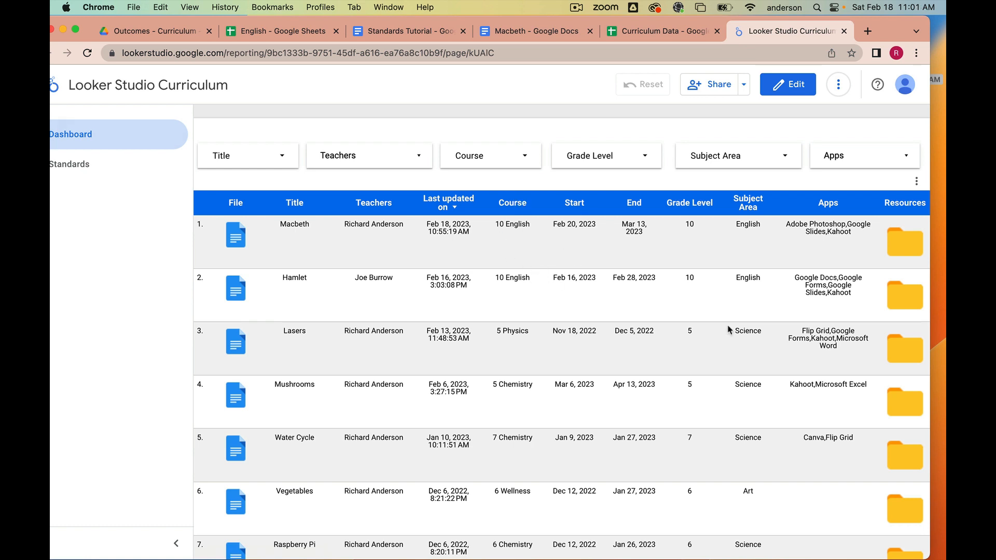
left_click(911, 159)
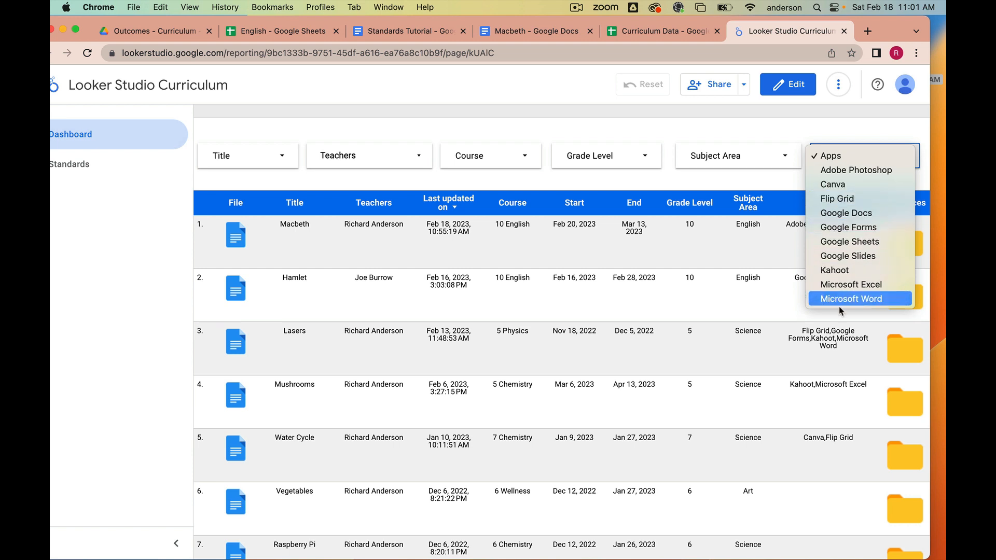
left_click(798, 131)
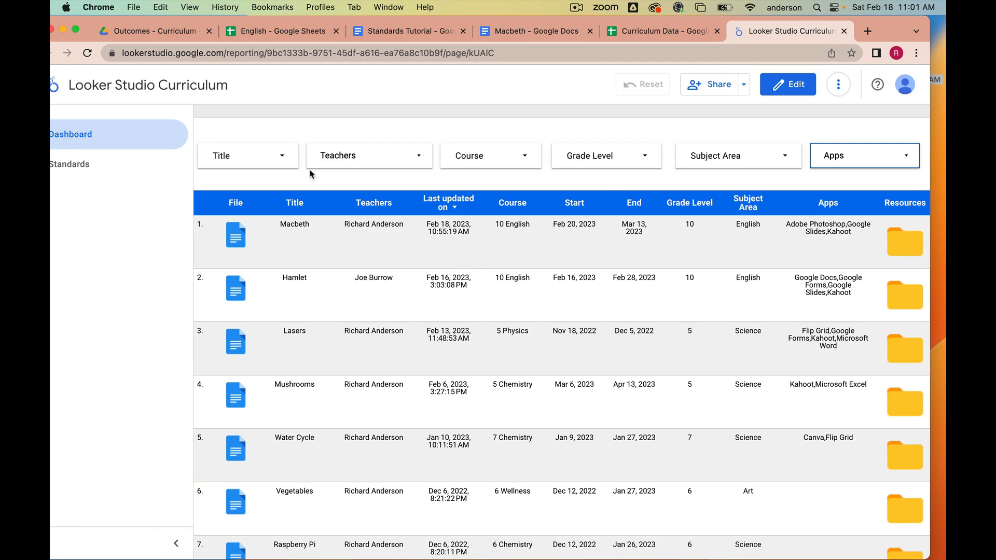
- Go to the Standards page and filter the standards to only EL[1b]
left_click(75, 166)
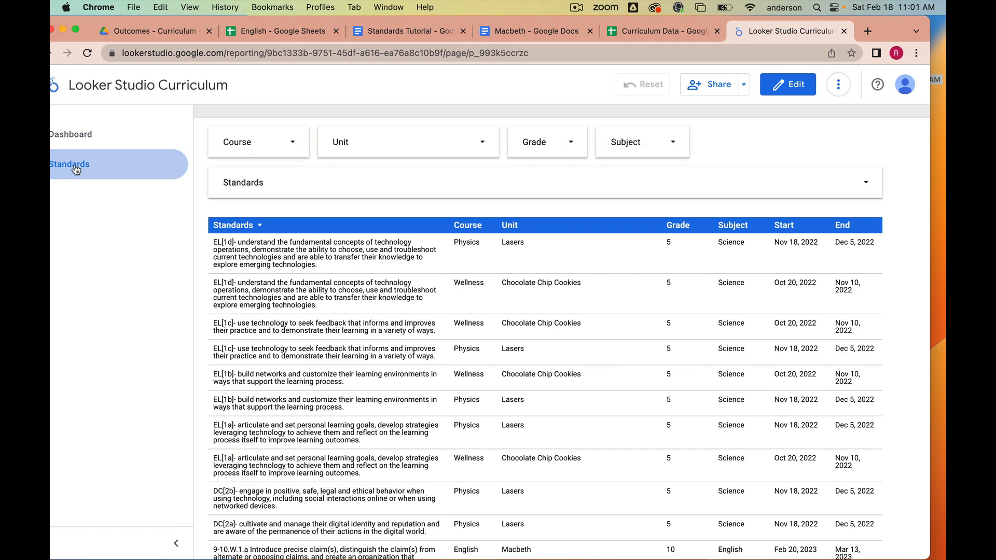
left_click(858, 182)
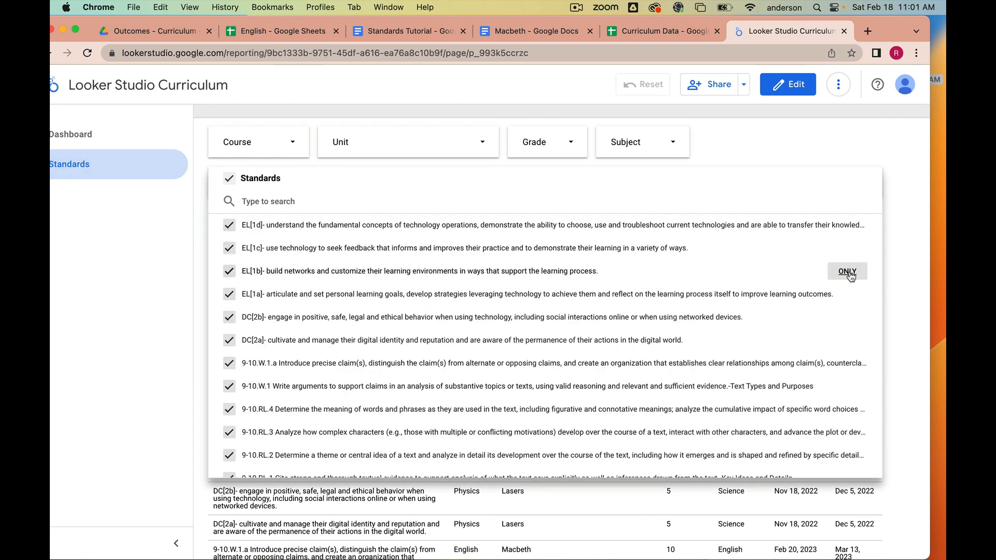
left_click(858, 273)
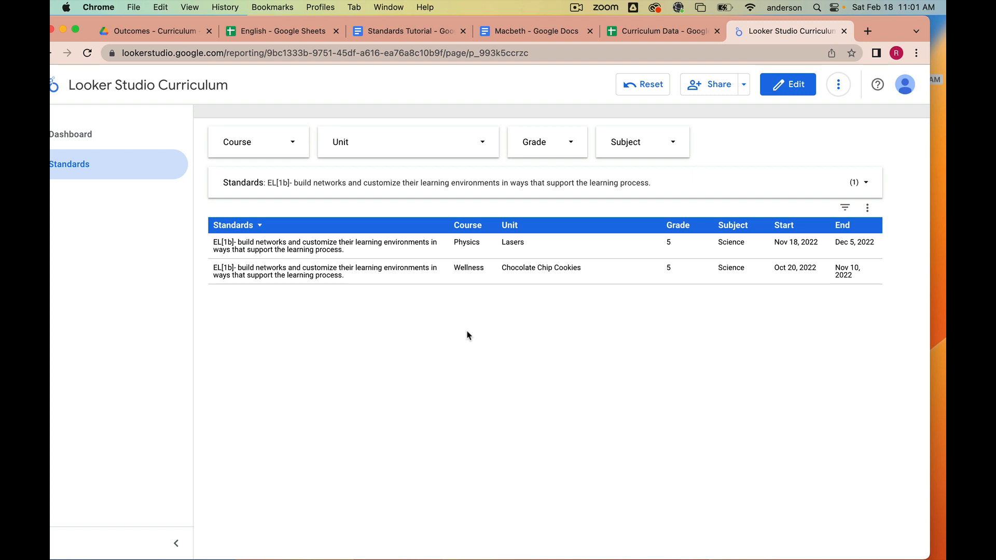
- Return to the Curriculum Data spreadsheet and close the Curriculum Mapping sidebar
left_click(844, 33)
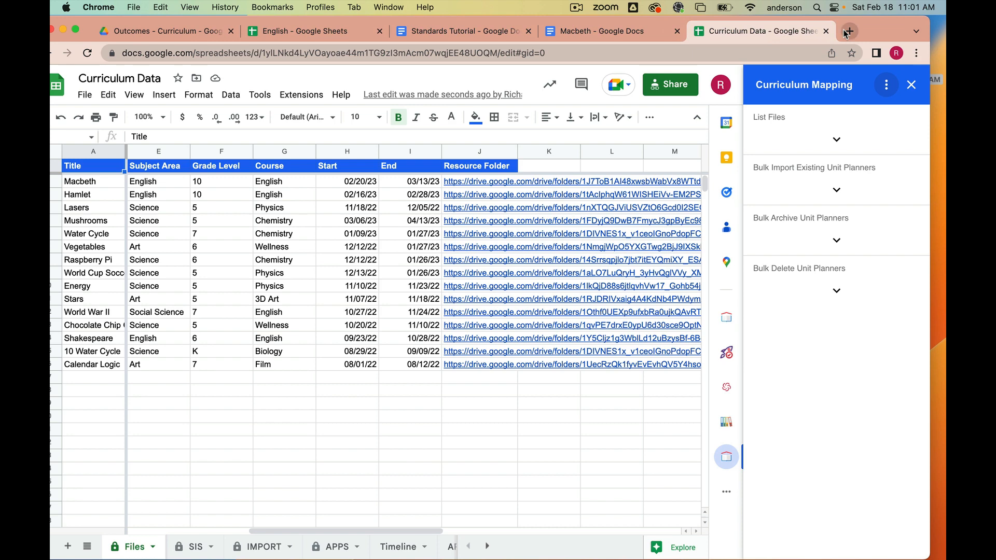
left_click(917, 91)
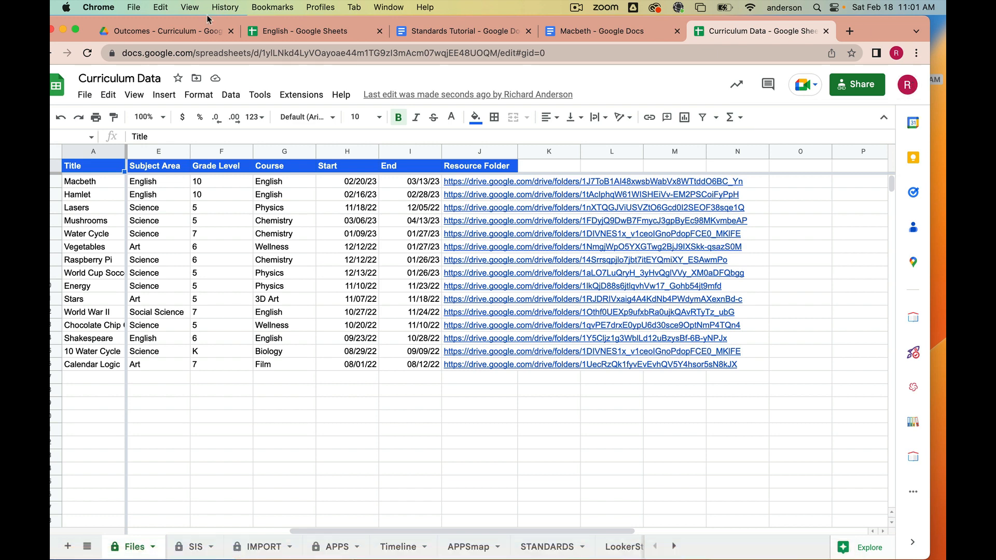
- Create a new Google Sheets spreadsheet from My Drive and name it standards
left_click(176, 31)
left_click(98, 188)
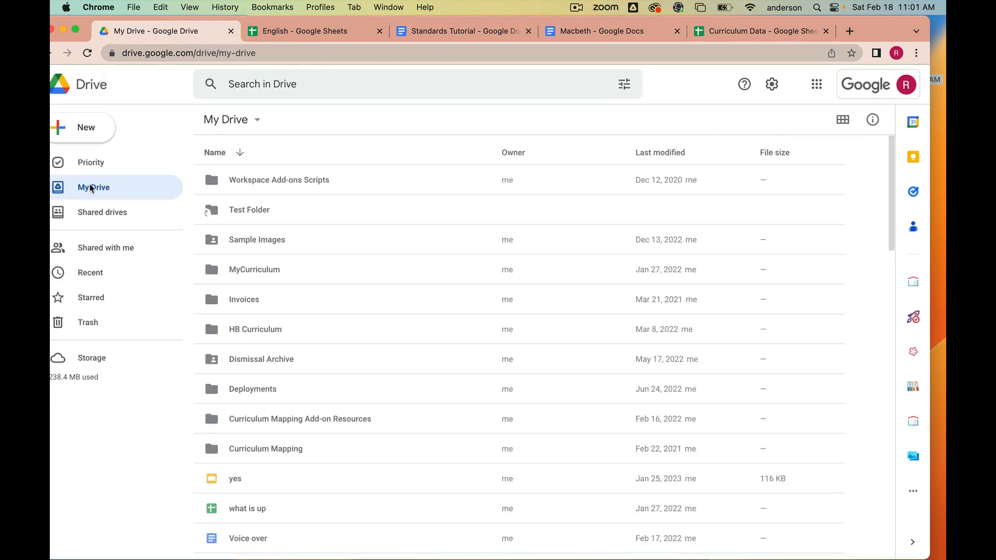
left_click(100, 130)
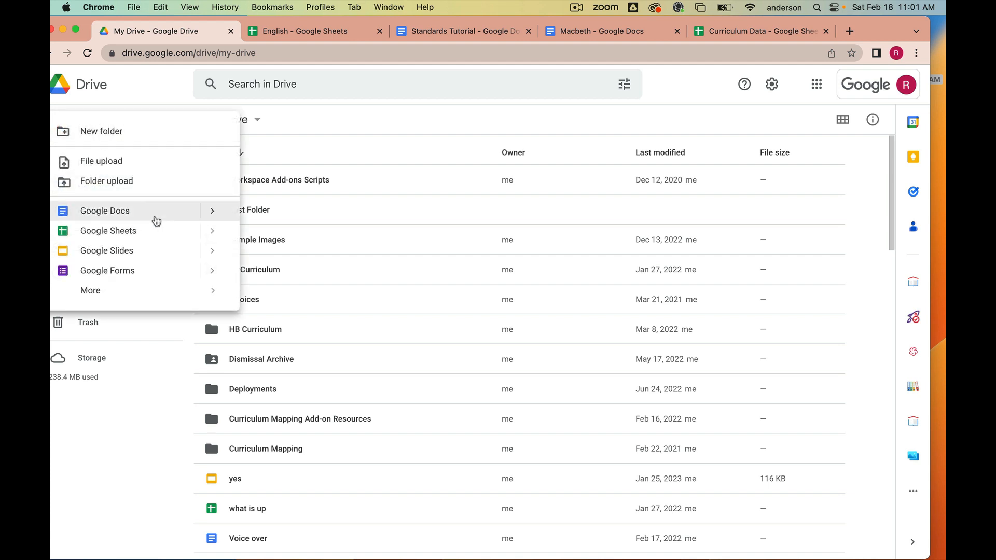
left_click(108, 231)
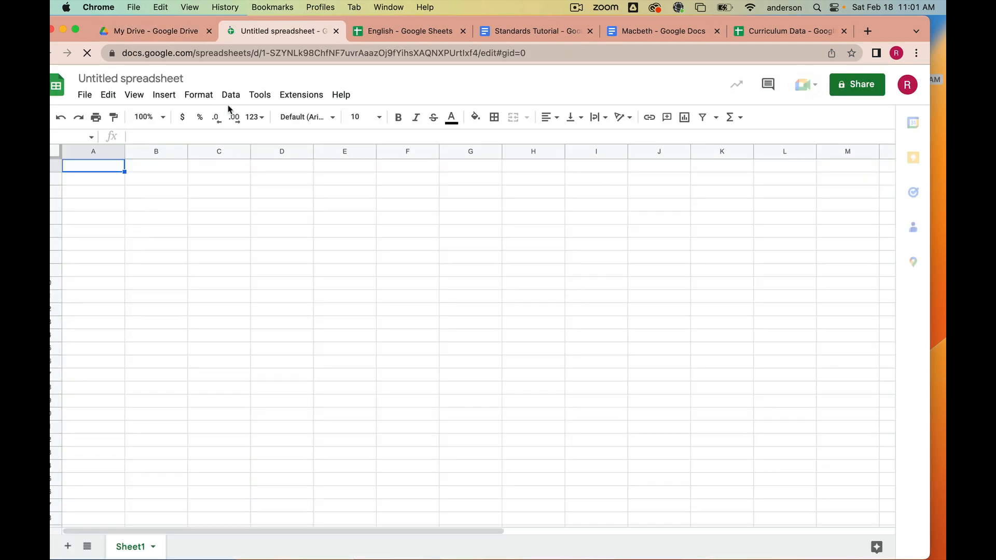
left_click(172, 77)
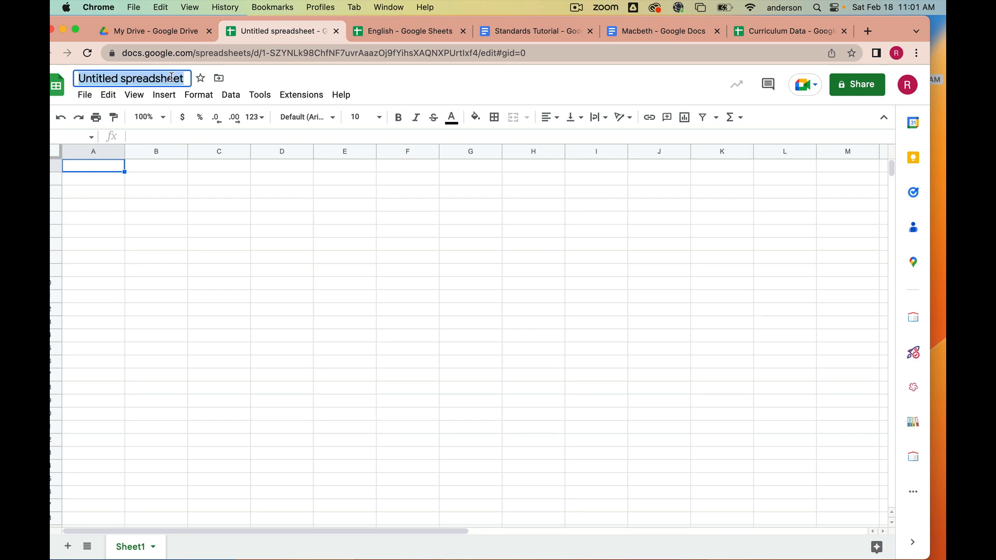
type("standards")
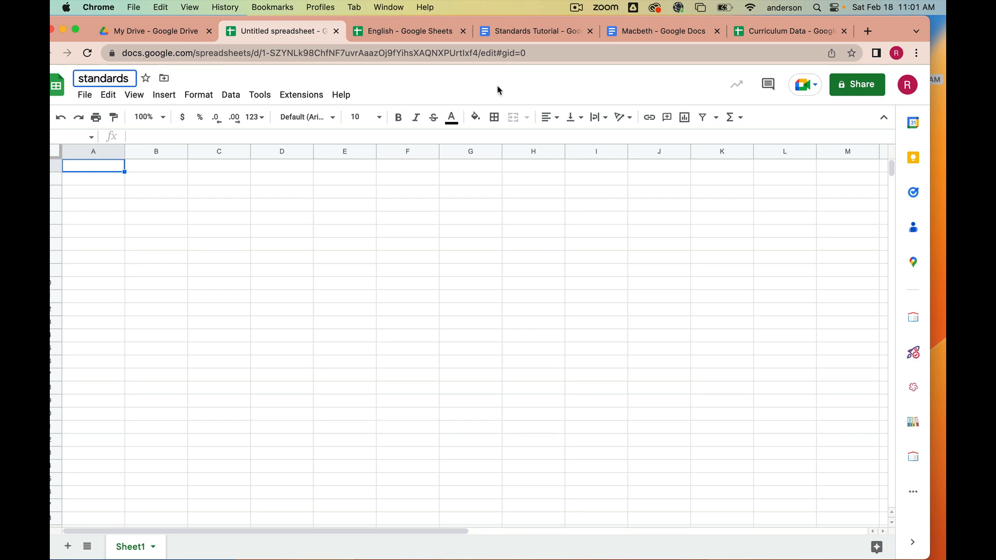
key("Return")
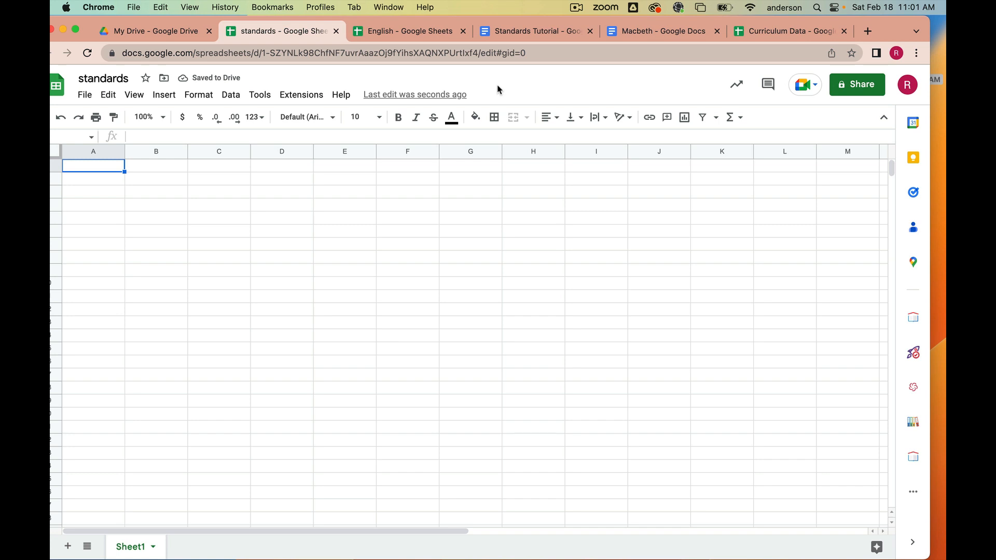
- Open the Curriculum Mapping sidebar in the new spreadsheet to view its standards options, then close the sidebar in the Macbeth document
left_click(914, 460)
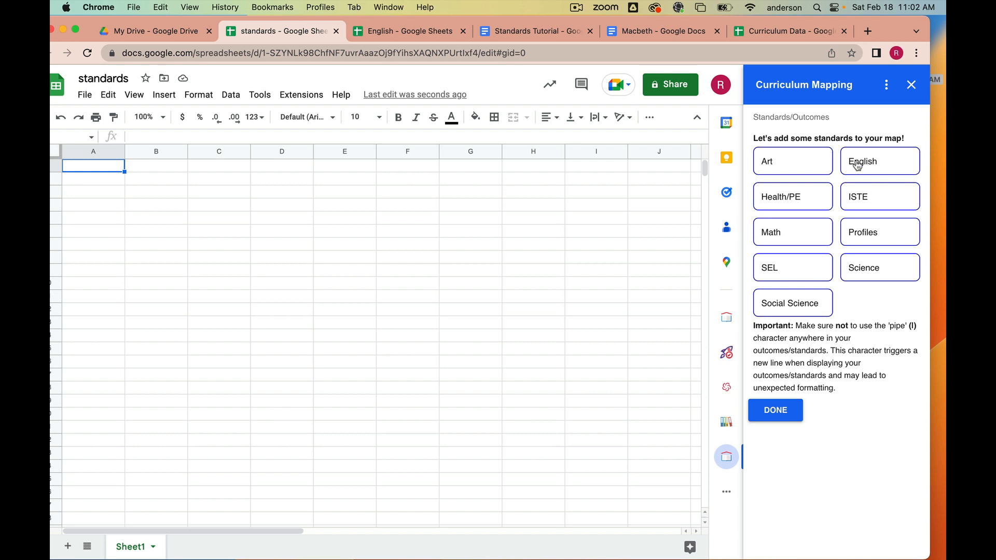
left_click(913, 88)
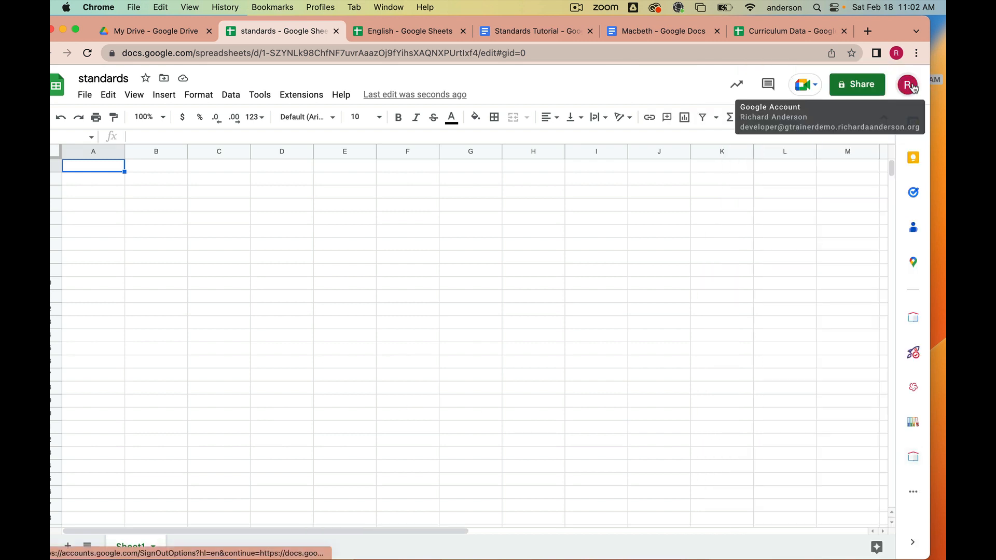
left_click(665, 31)
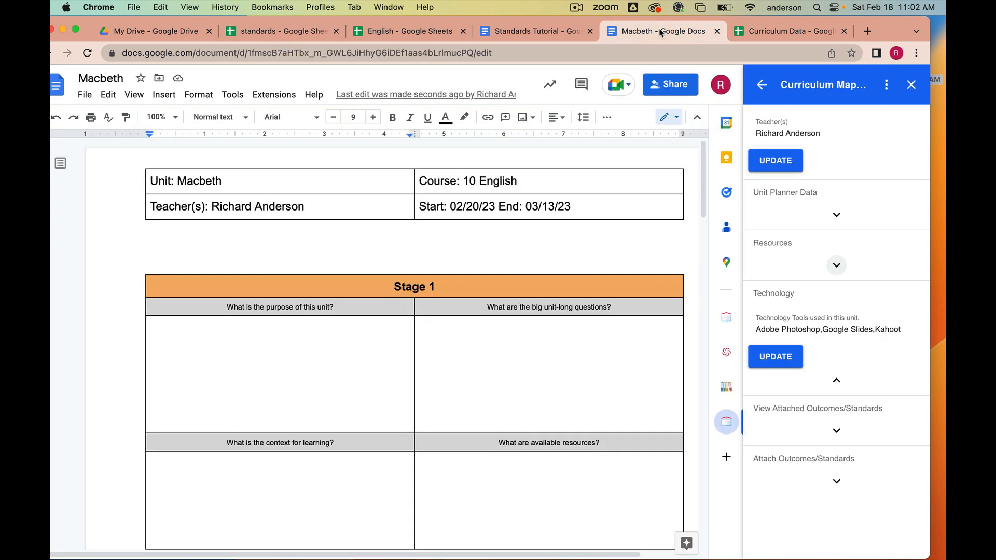
left_click(912, 86)
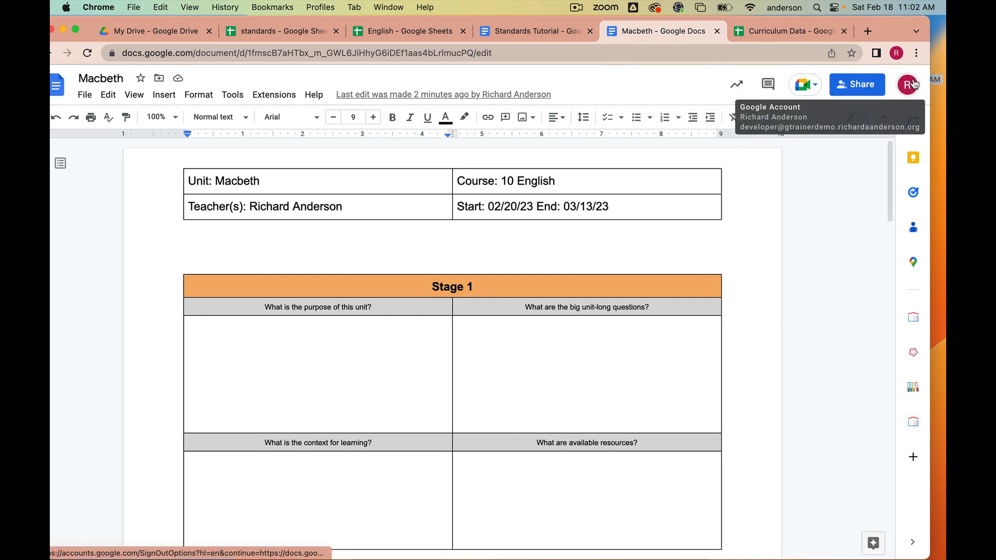
- Open calendar.google.com in a new browser tab
left_click(868, 31)
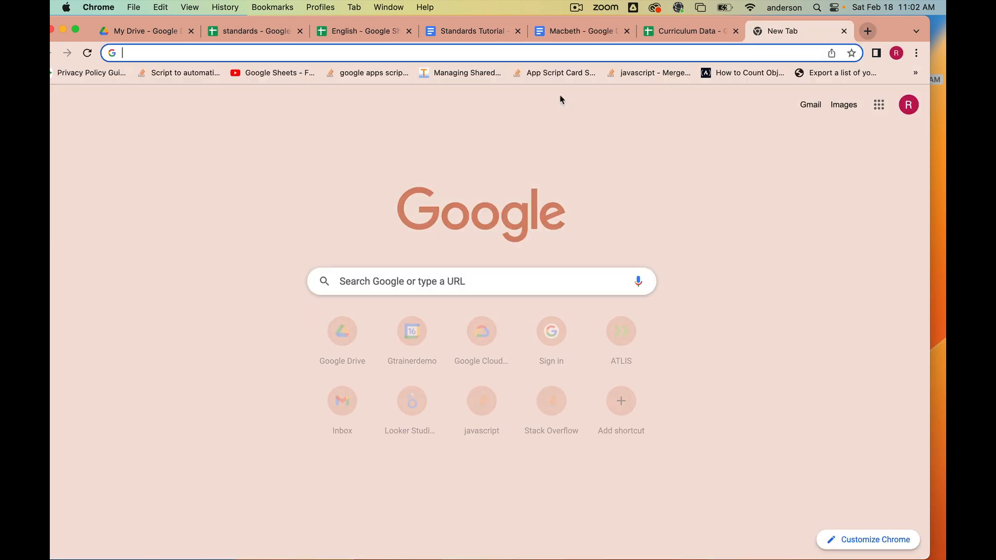
type("calendar.google.com")
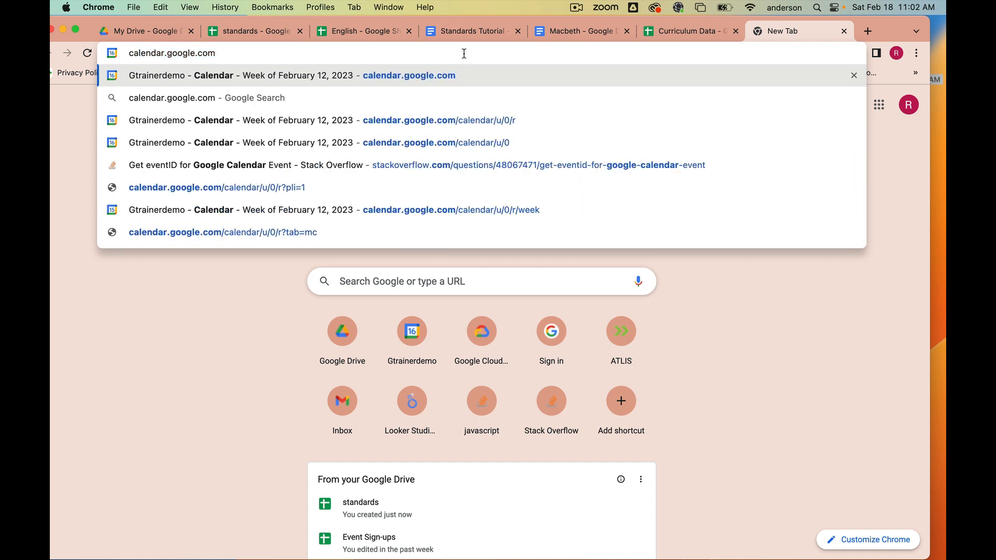
key("Return")
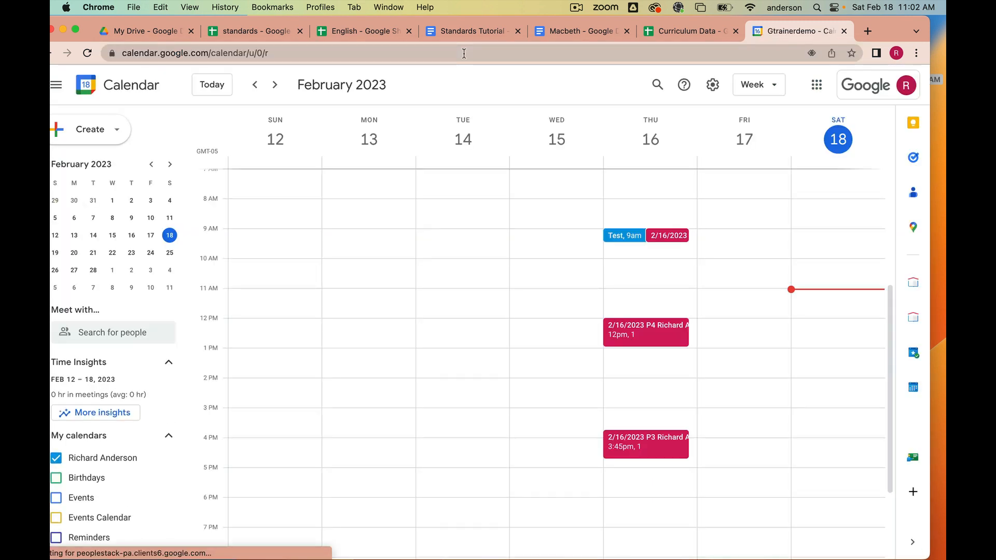
- Add the Macbeth unit planner to Google Calendar with the Curriculum Mapping add-on and close the sidebar
left_click(914, 324)
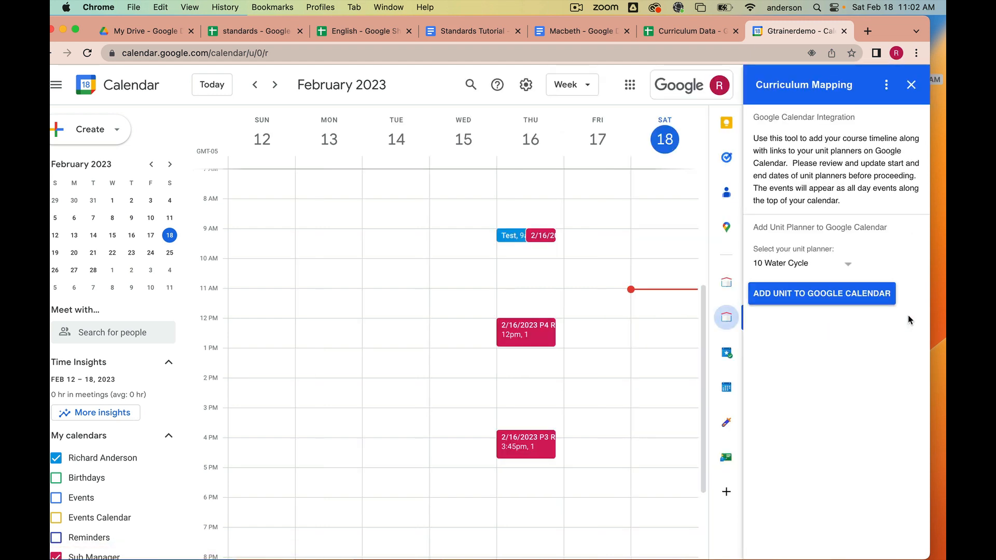
left_click(847, 266)
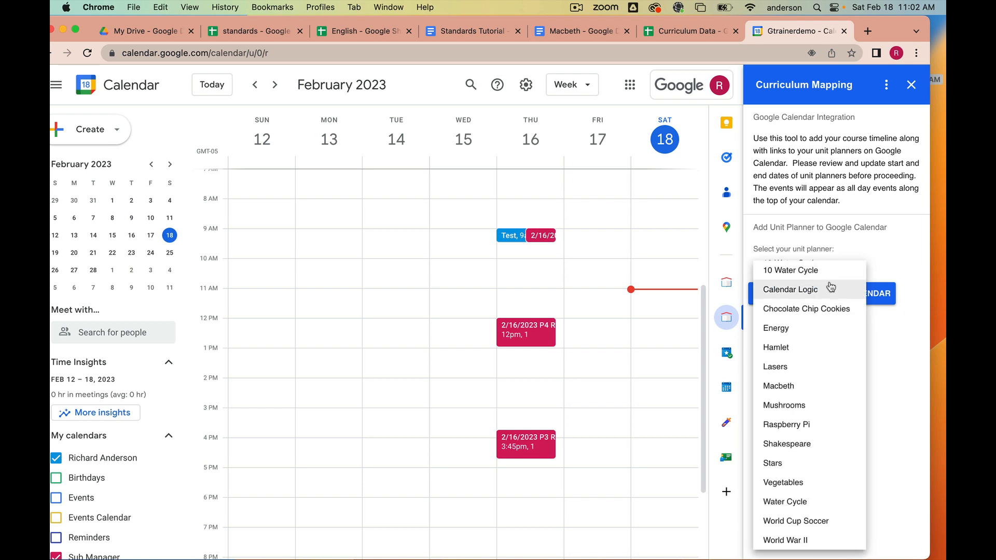
left_click(804, 386)
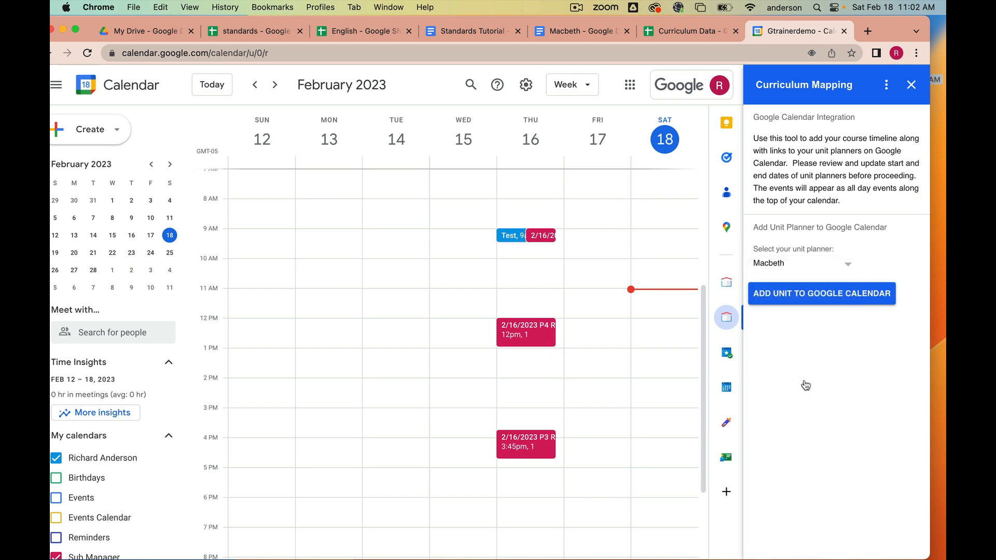
left_click(847, 296)
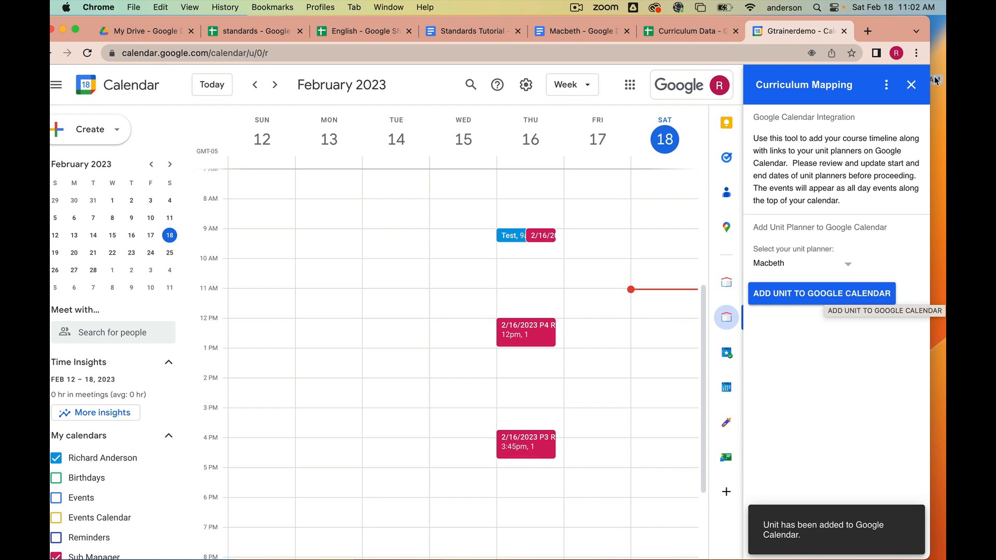
left_click(911, 84)
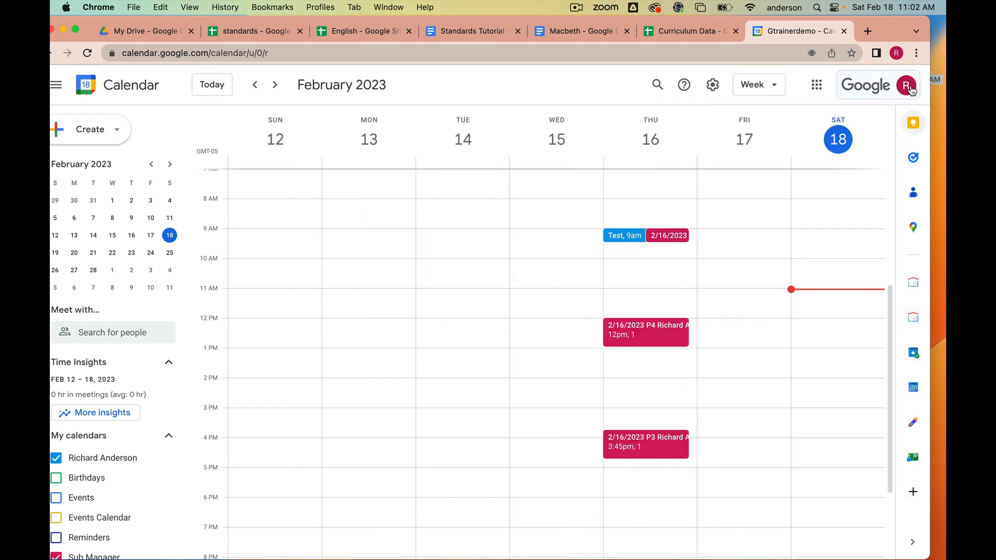
- Open the Macbeth all-day event in the following weeks and follow its link to the unit planner document
left_click(275, 84)
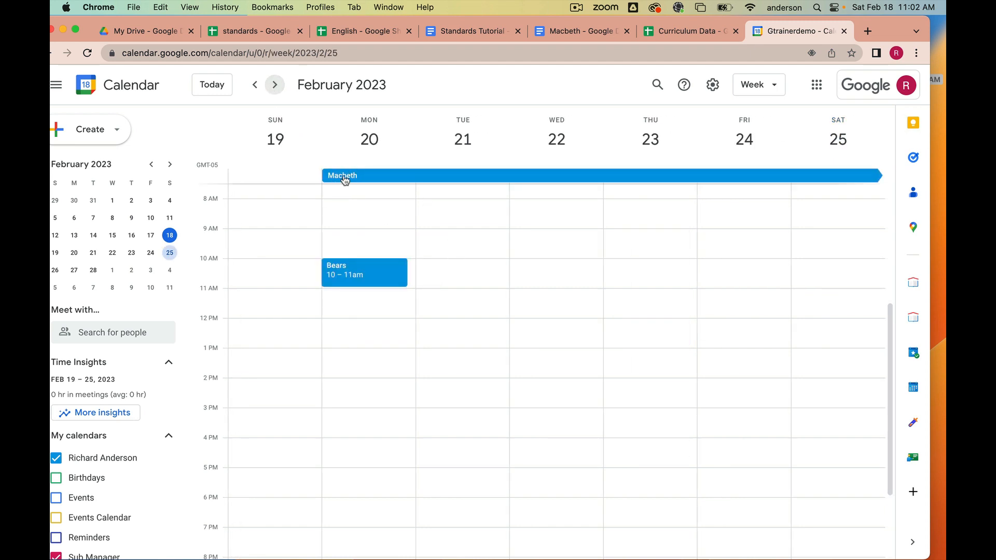
left_click(276, 86)
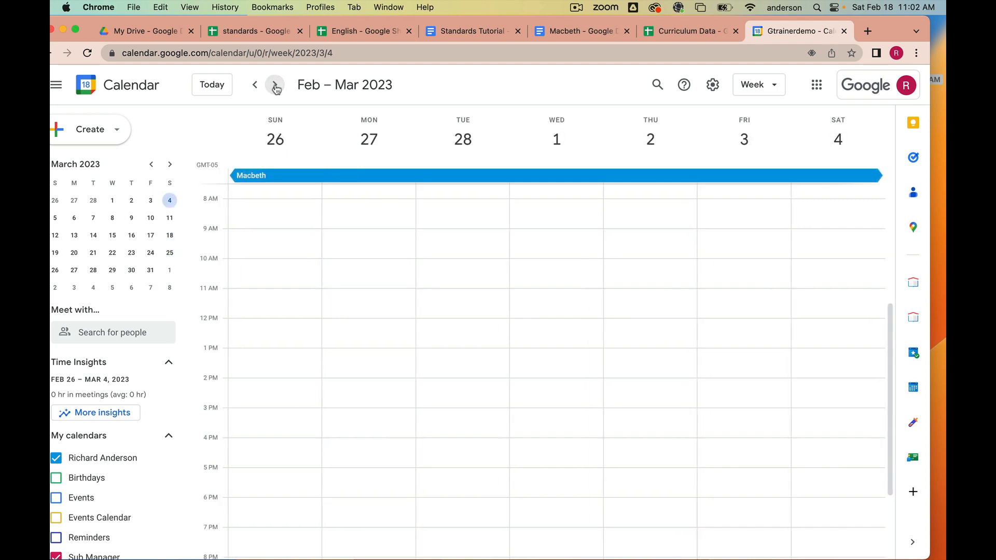
left_click(275, 86)
left_click(275, 86)
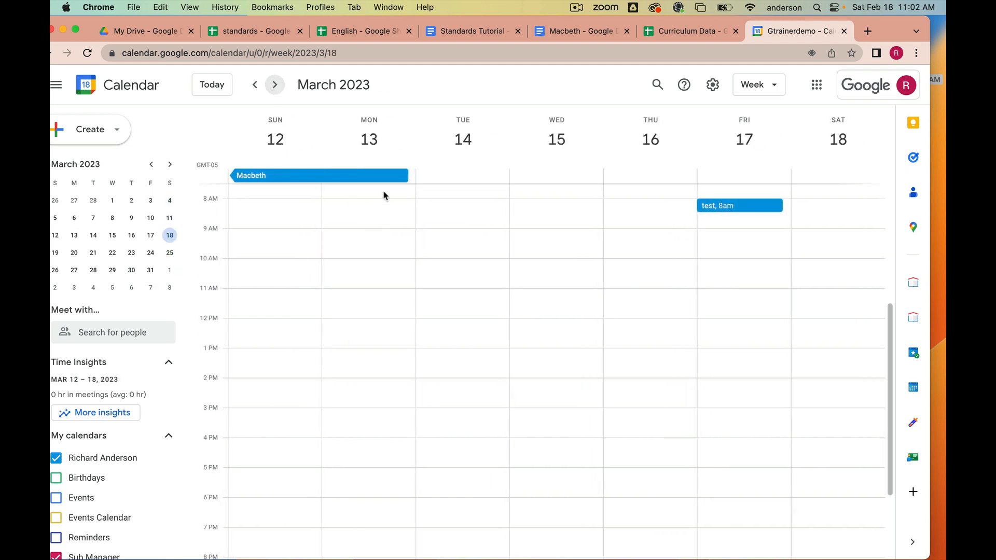
left_click(288, 177)
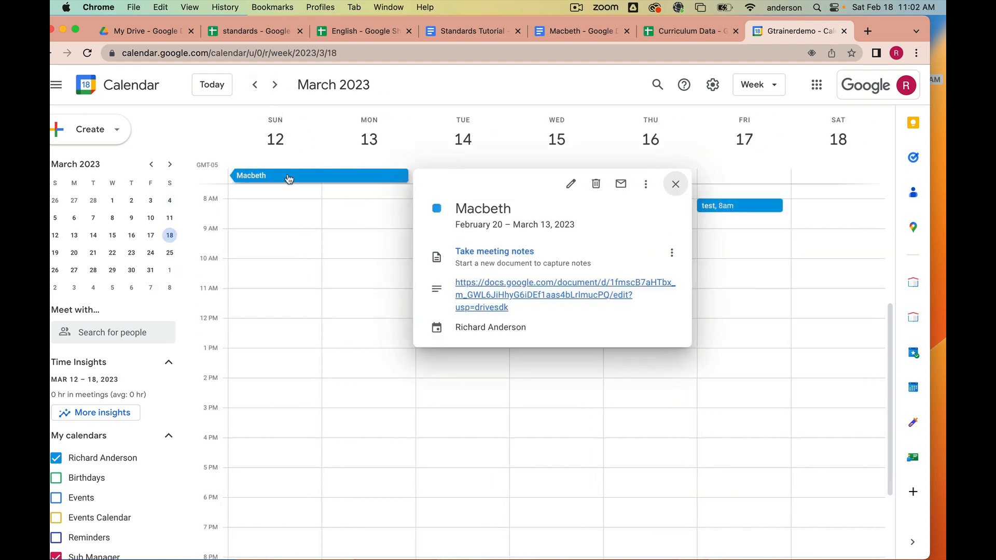
left_click(496, 295)
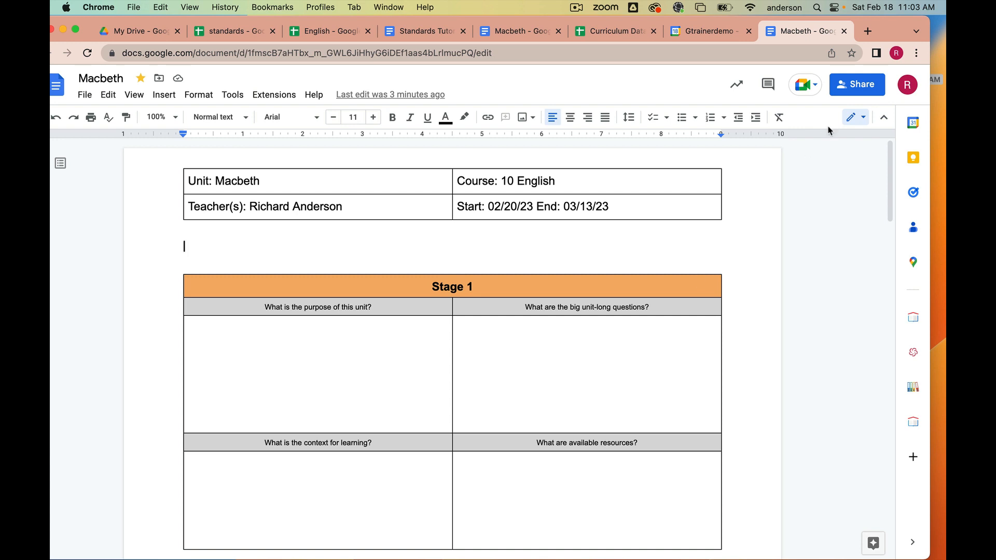
left_click(844, 31)
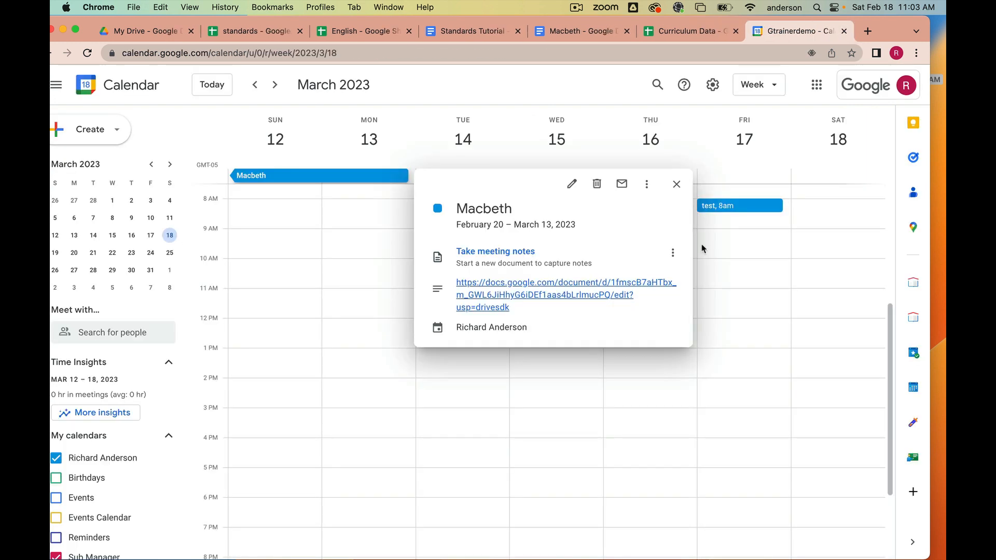
left_click(676, 184)
- Add a colleague in the Meet with people search and remove them again
left_click(109, 332)
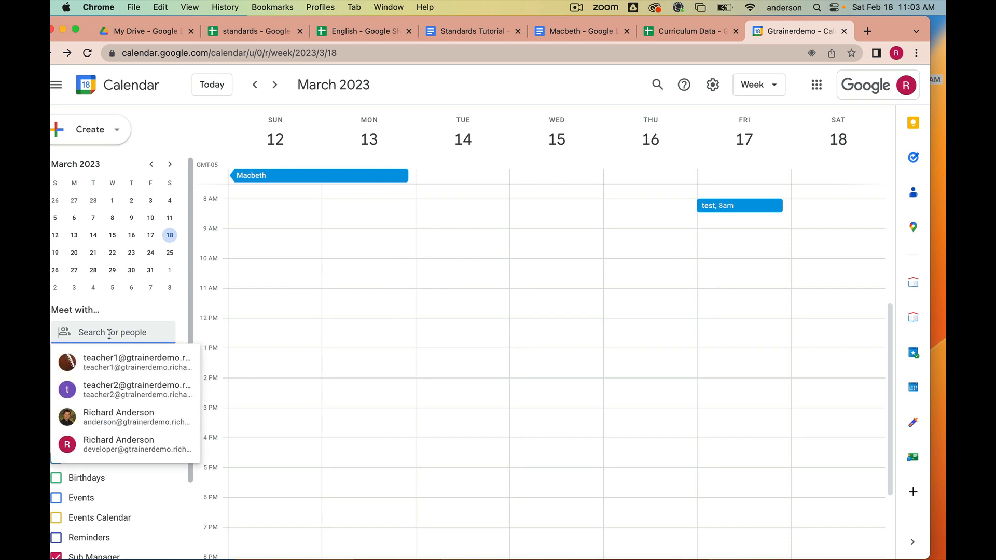
left_click(144, 392)
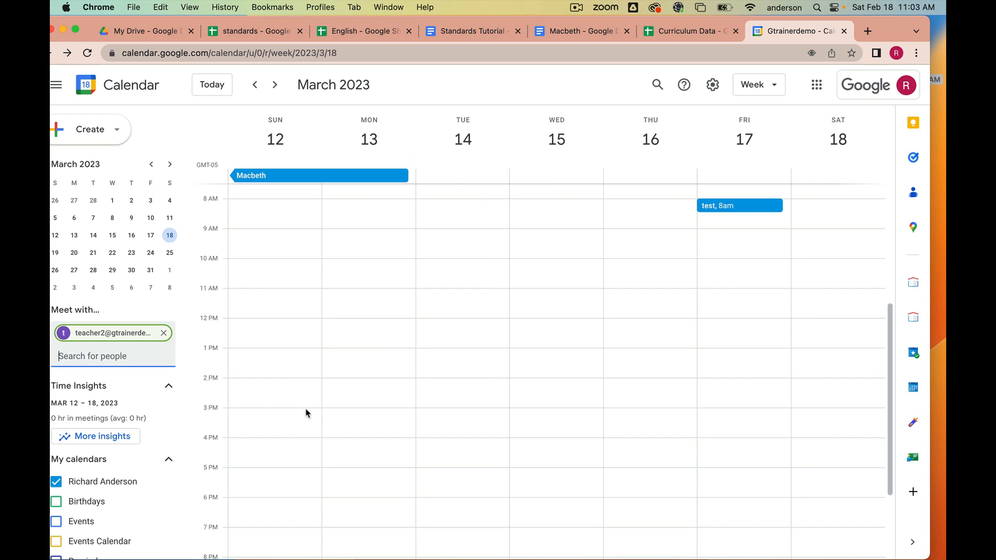
left_click(164, 333)
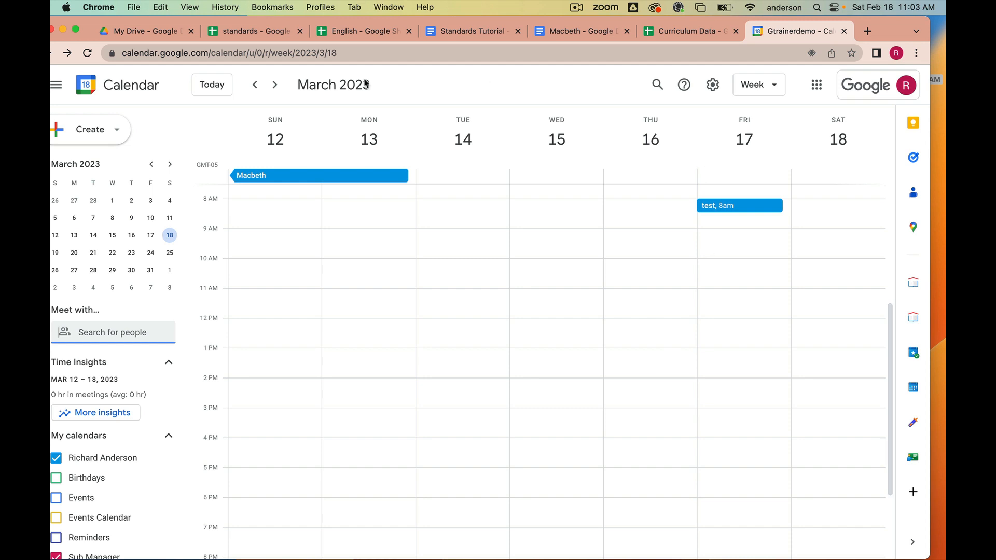
left_click_drag(900, 34, 900, 136)
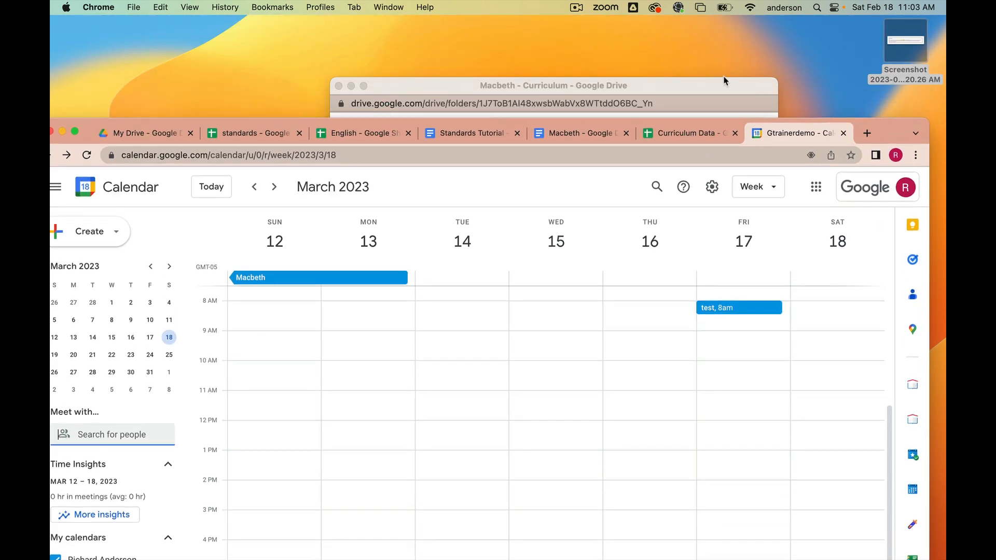
left_click_drag(692, 82, 643, 46)
left_click_drag(891, 122, 900, 36)
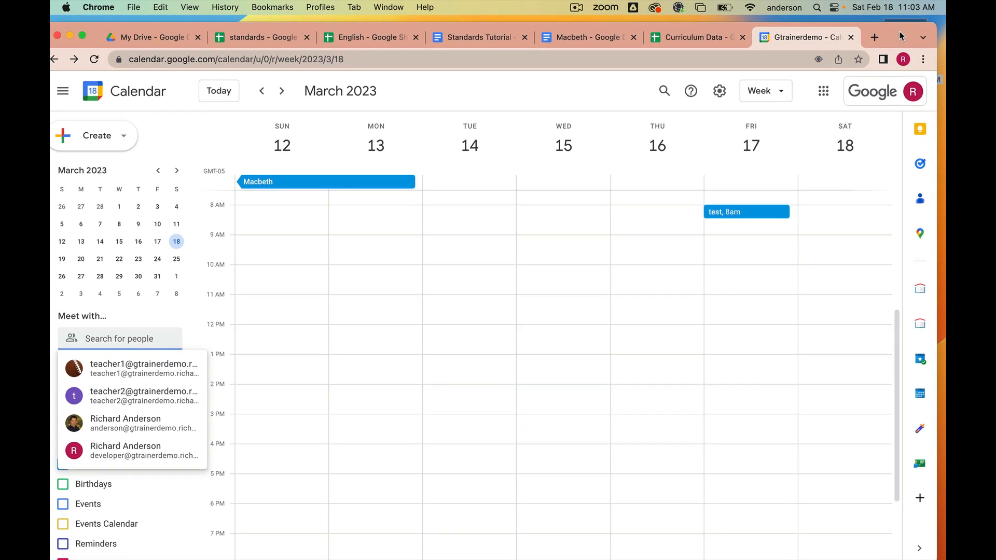